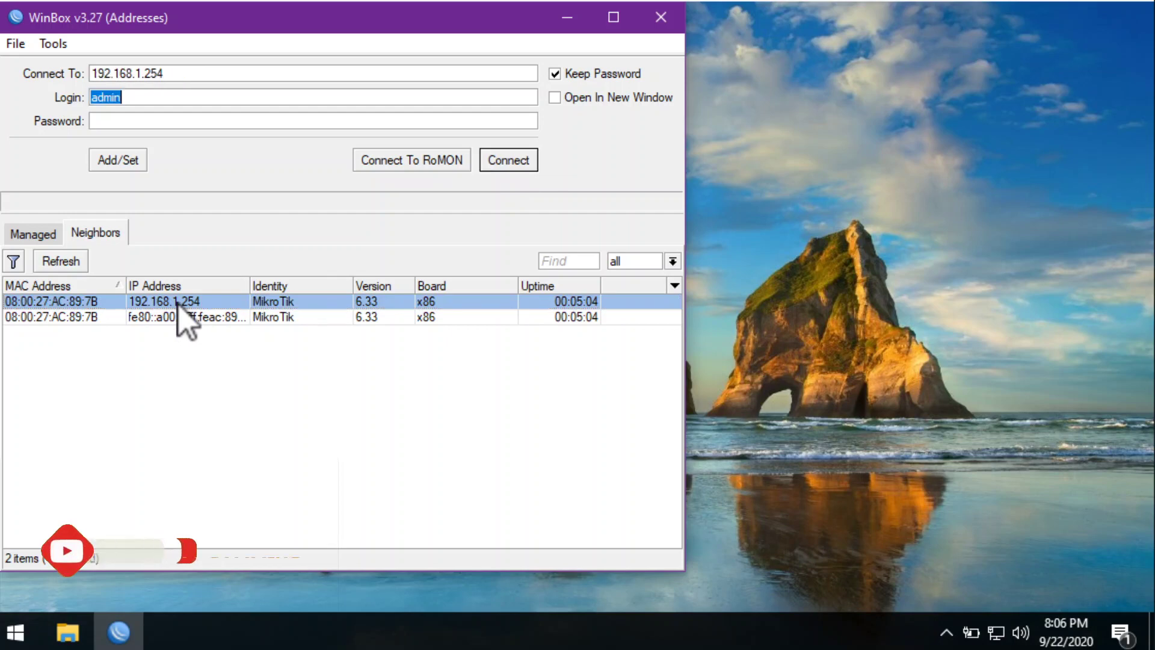
# Step: Connect to the router at 192.168.1.254 as admin and reset its configuration with No Default Configuration and Do Not Backup enabled
pyautogui.click(505, 160)
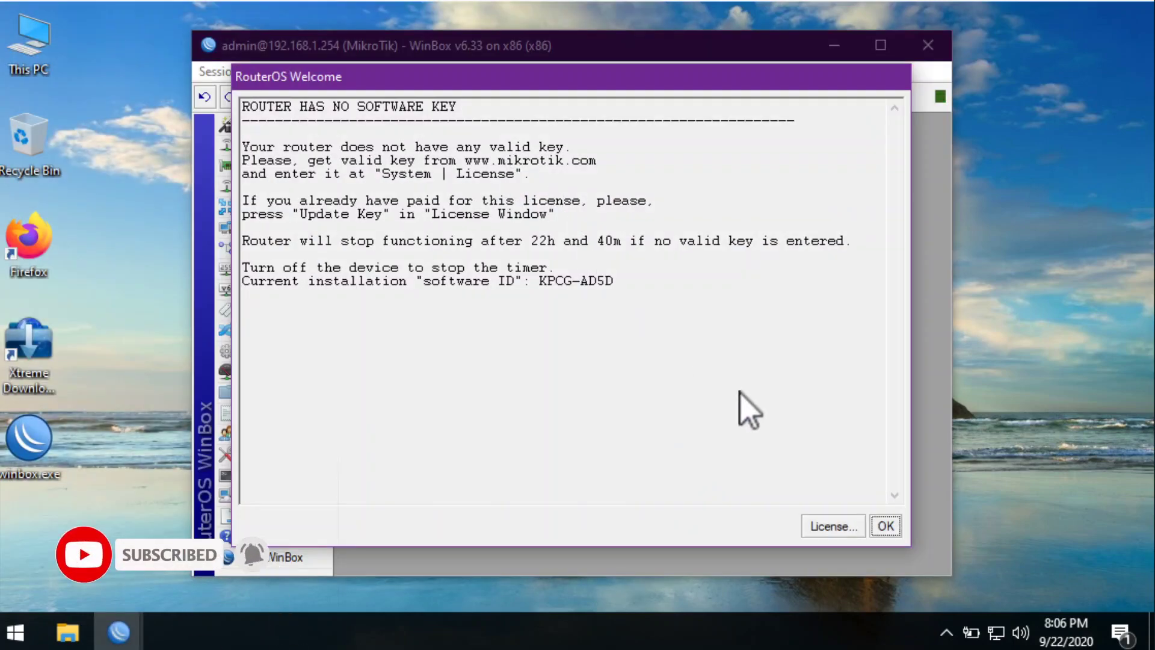
pyautogui.click(886, 527)
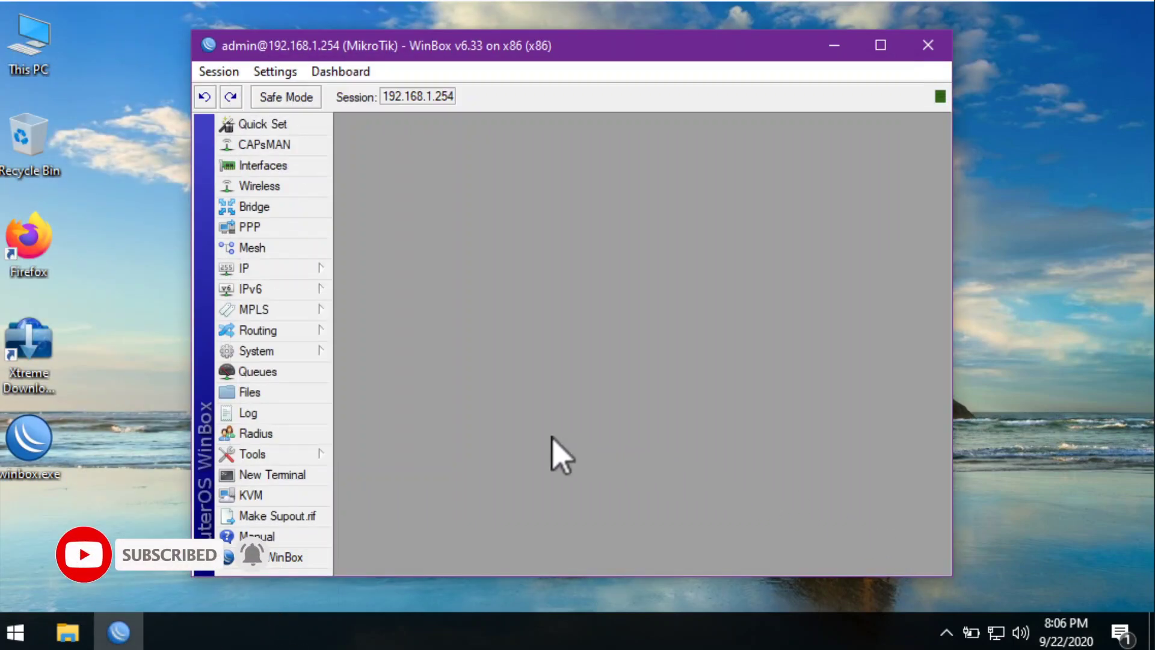
pyautogui.click(276, 352)
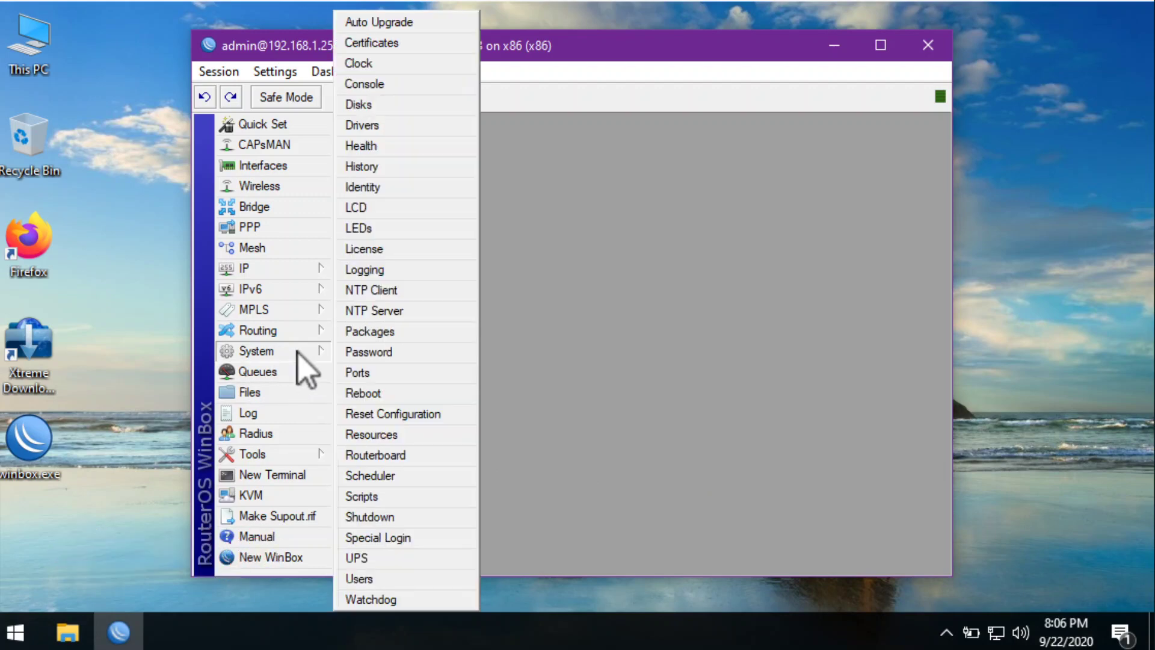
pyautogui.click(402, 414)
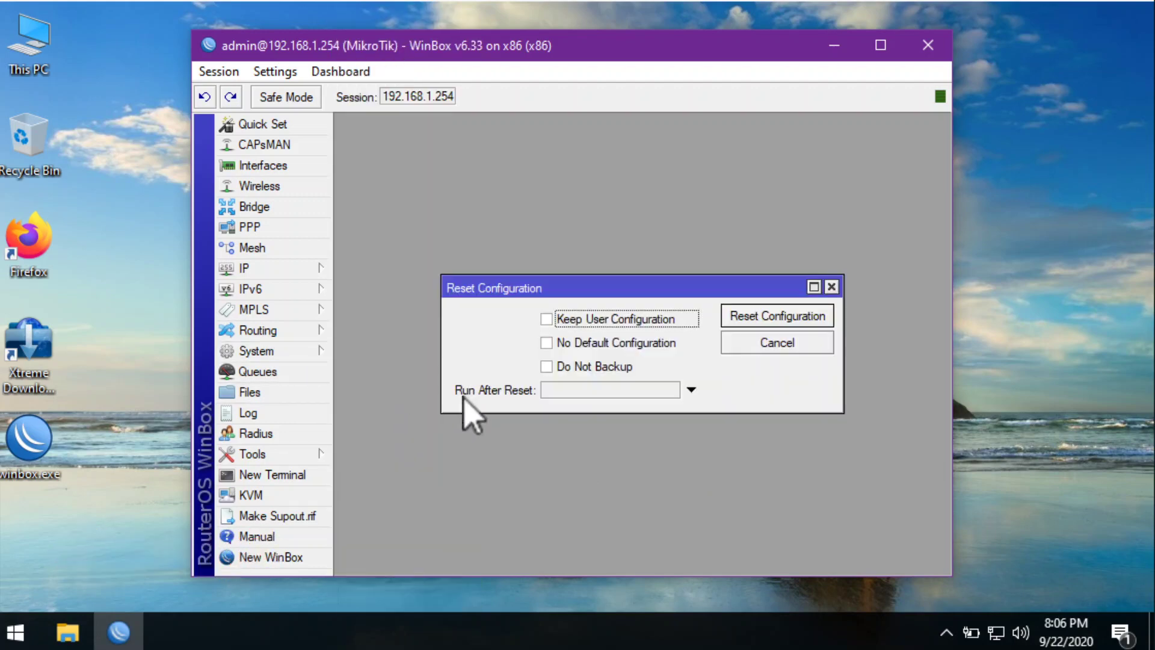
pyautogui.click(554, 366)
pyautogui.click(559, 342)
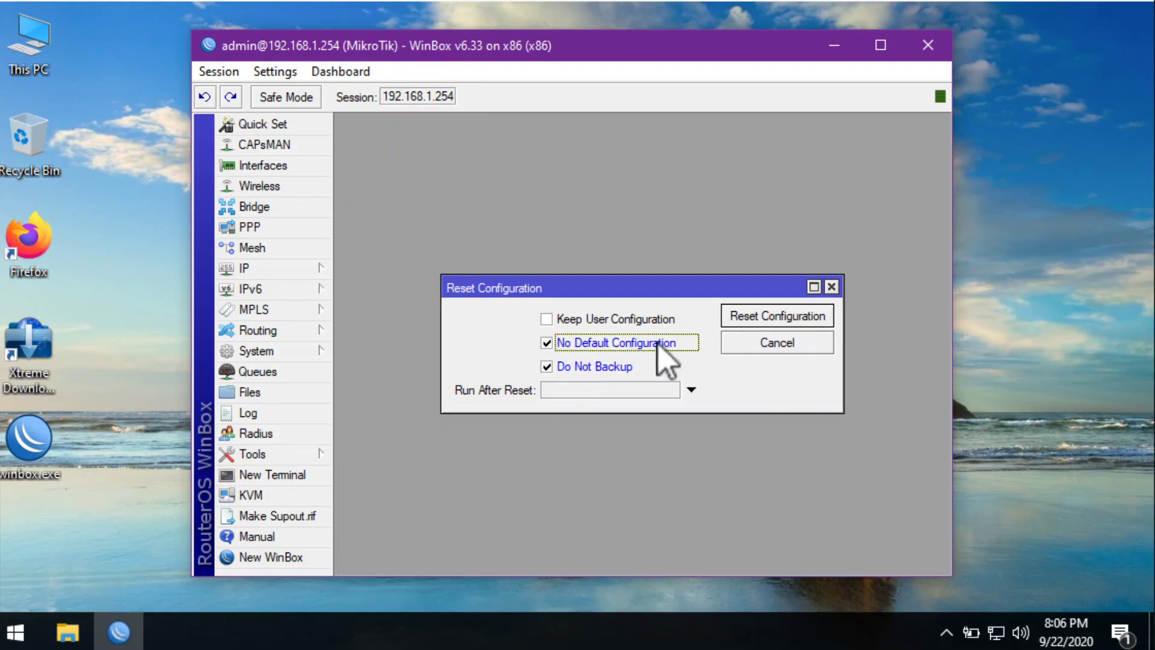
pyautogui.click(763, 317)
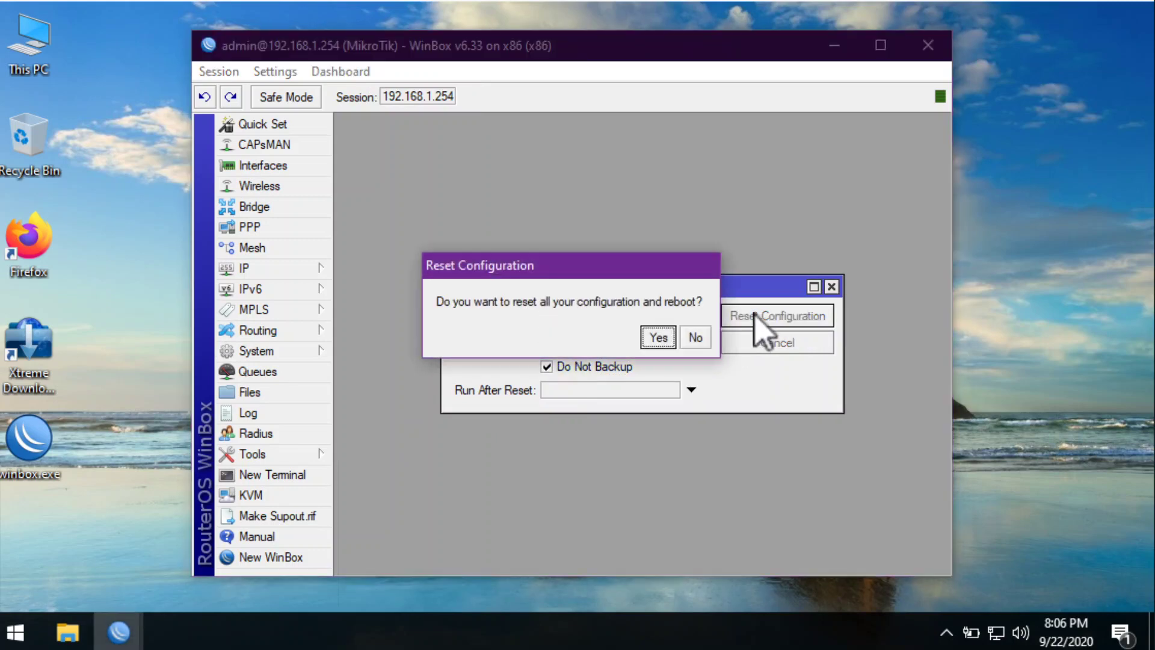
pyautogui.click(655, 338)
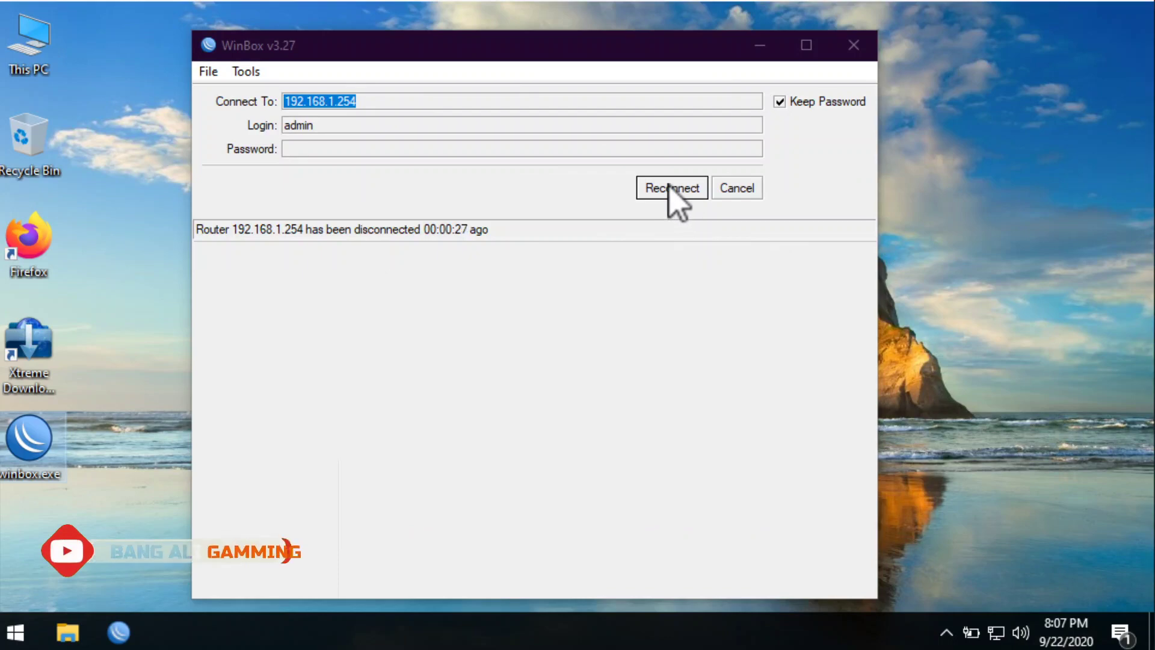
# Step: Reconnect to the reset router through its MAC address 08:00:27:AC:89:7B as admin and dismiss the RouterOS welcome notice
pyautogui.click(672, 189)
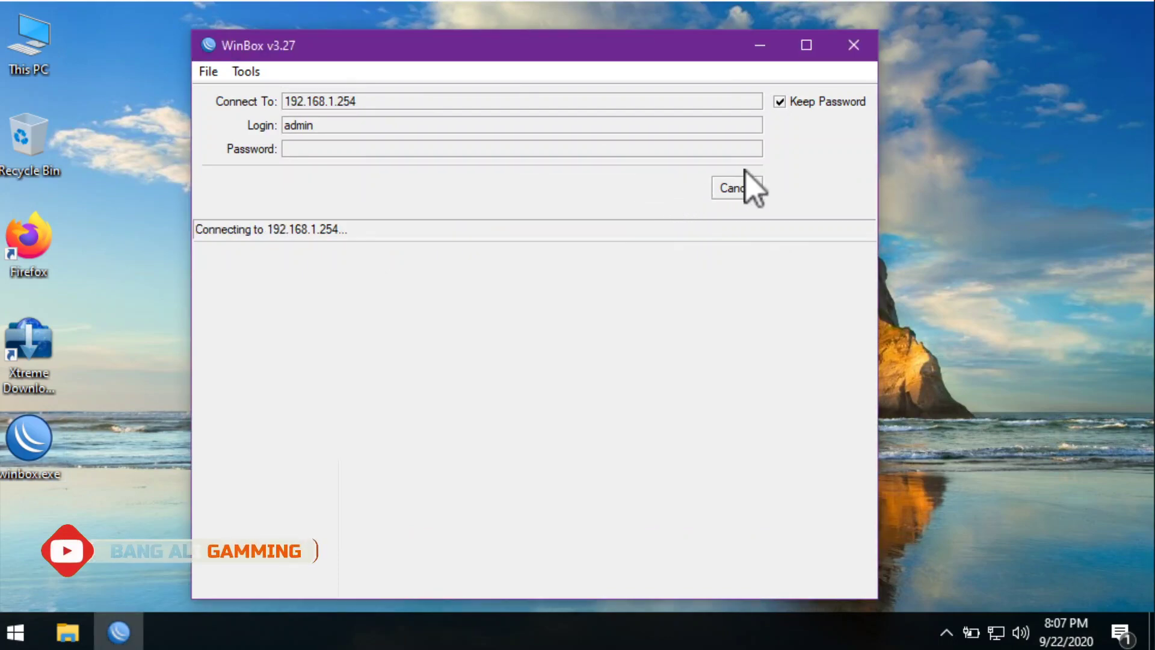
pyautogui.click(745, 191)
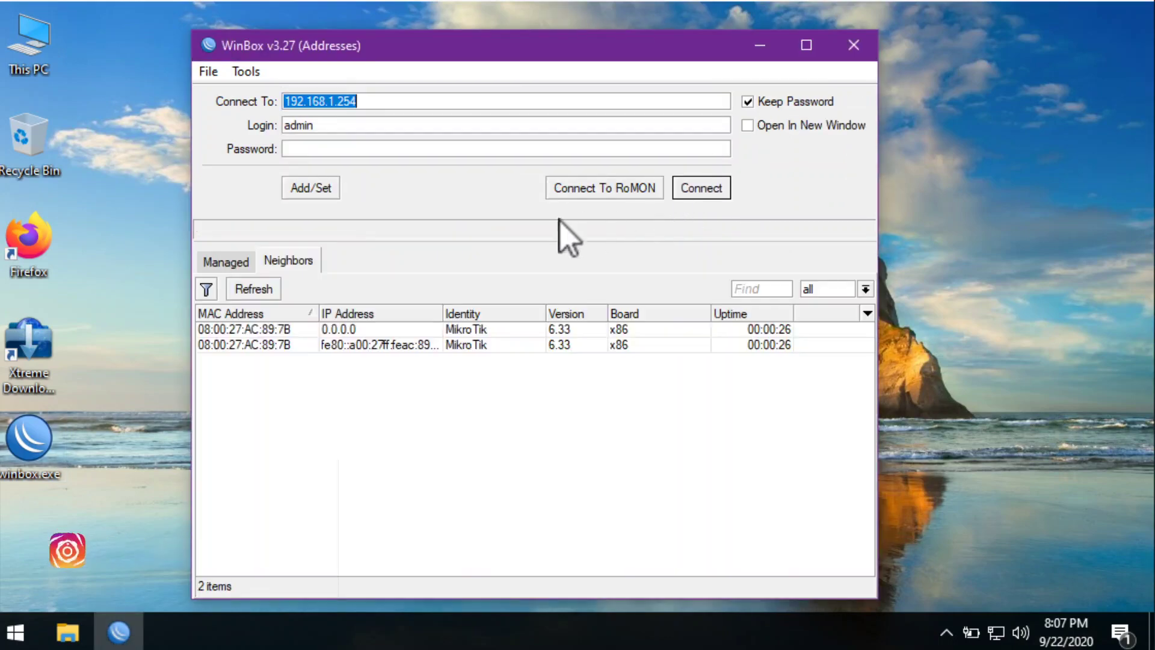
pyautogui.click(271, 329)
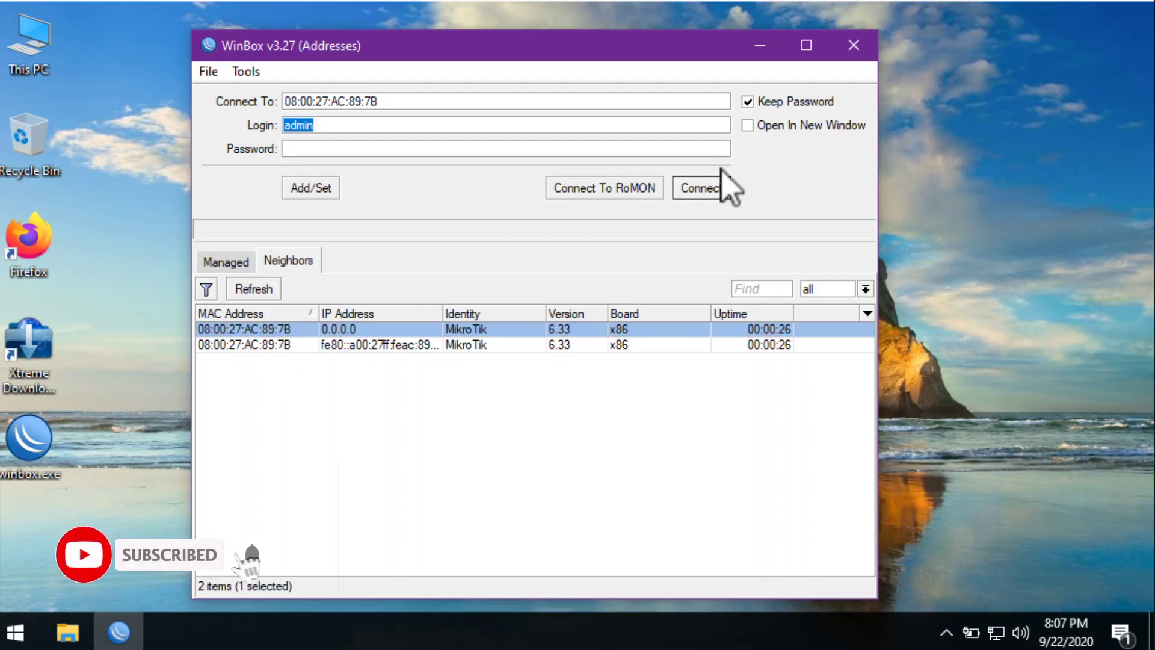
pyautogui.click(698, 188)
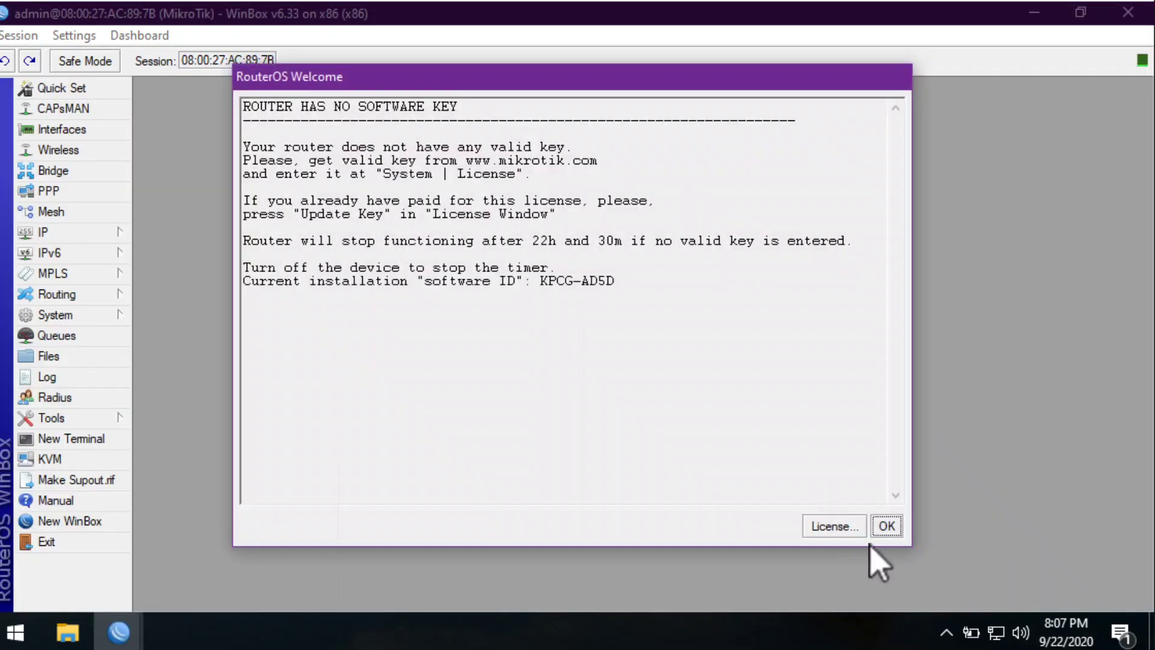
pyautogui.click(887, 527)
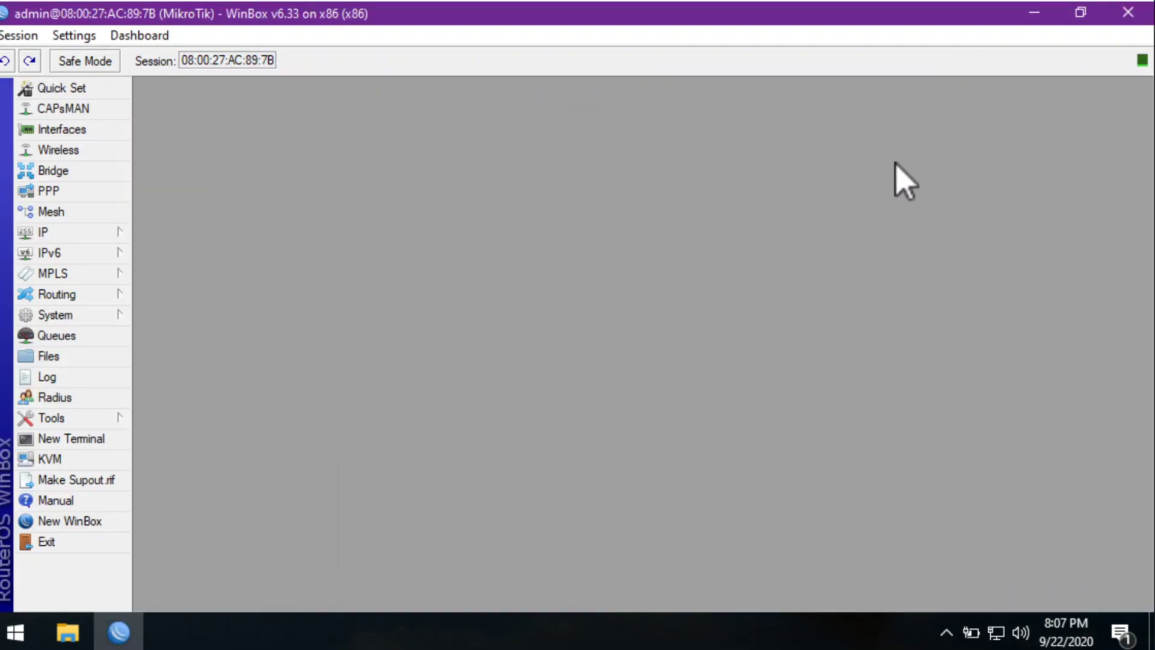
# Step: Remove the existing DHCP client on interface ether1
pyautogui.click(66, 231)
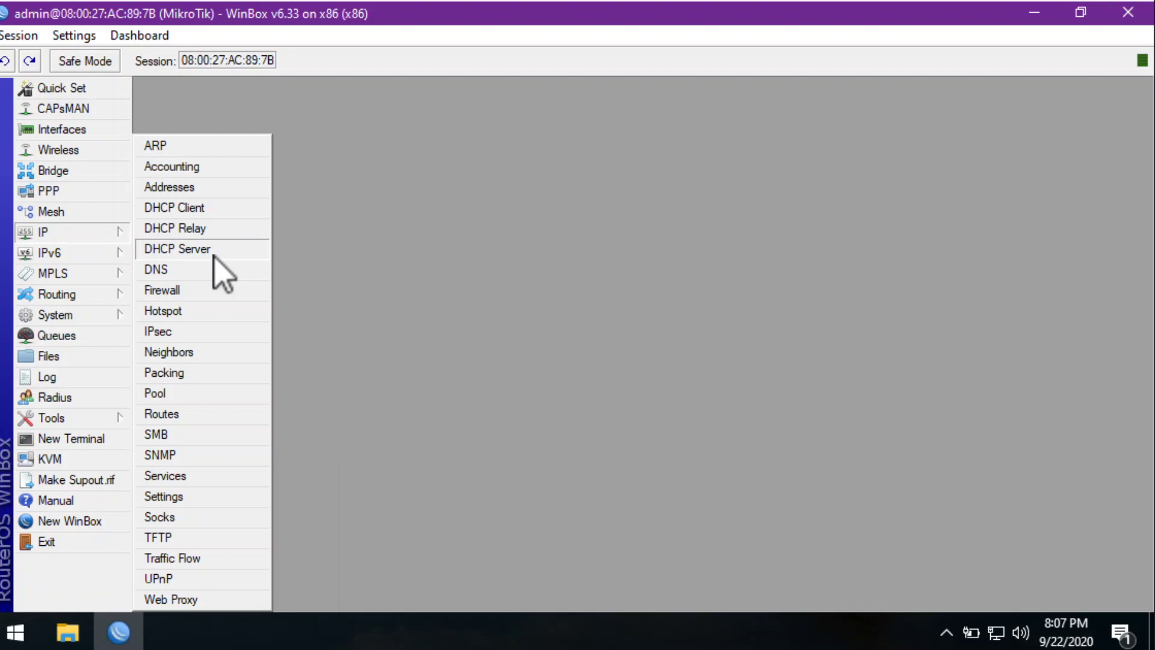
pyautogui.click(224, 210)
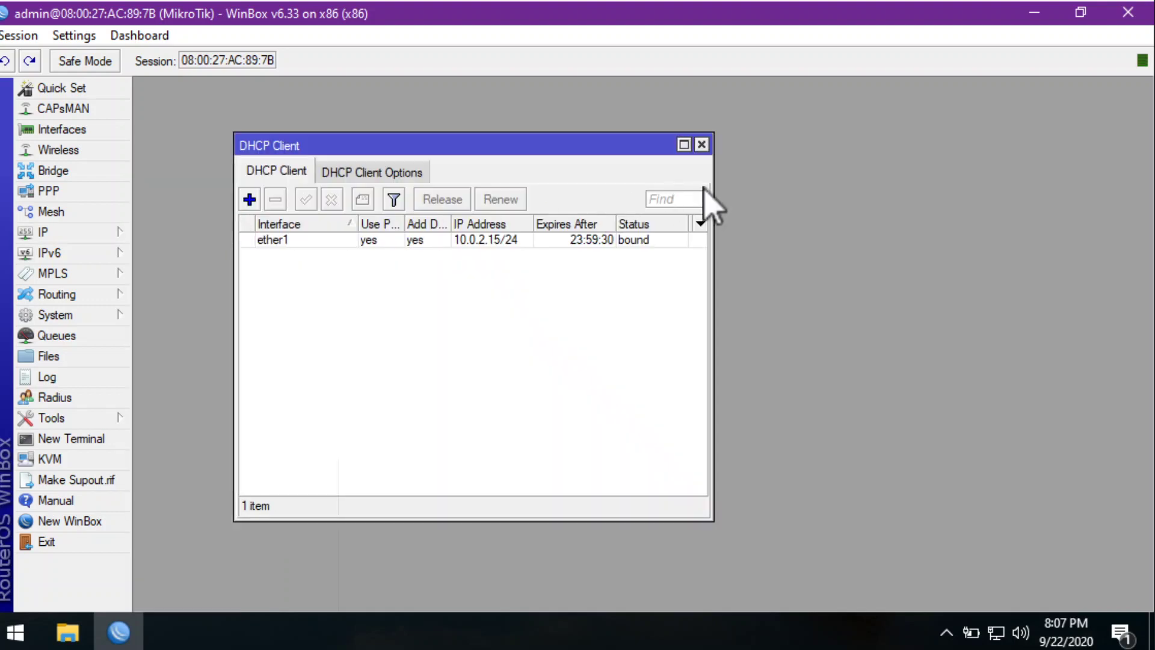
pyautogui.click(519, 241)
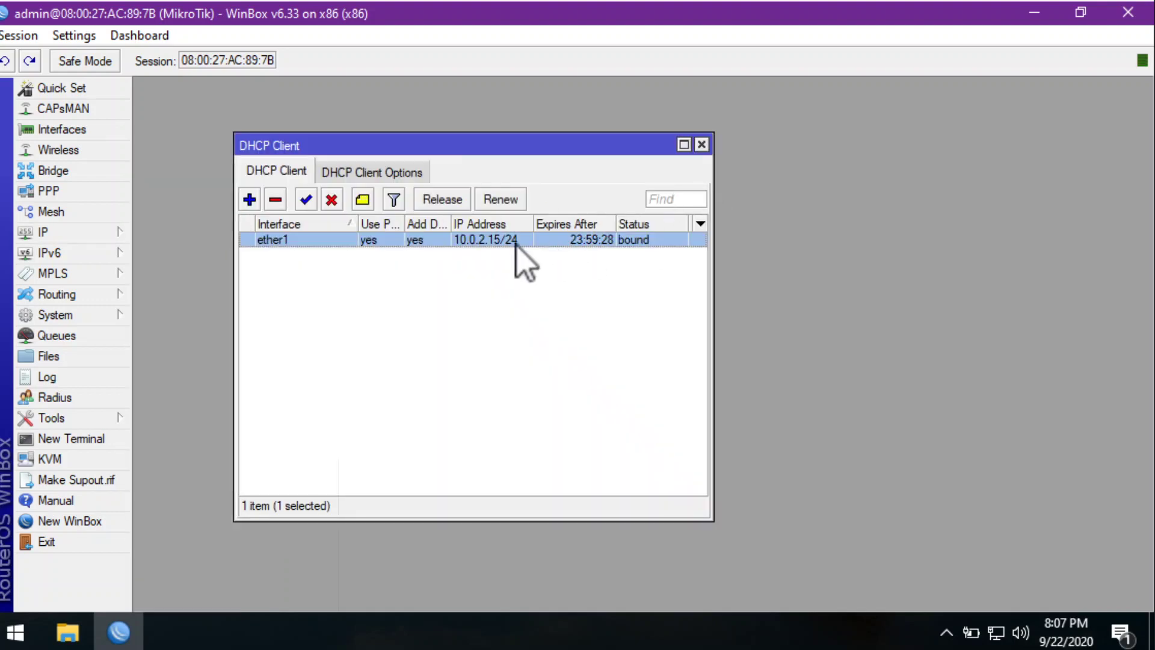
pyautogui.click(276, 200)
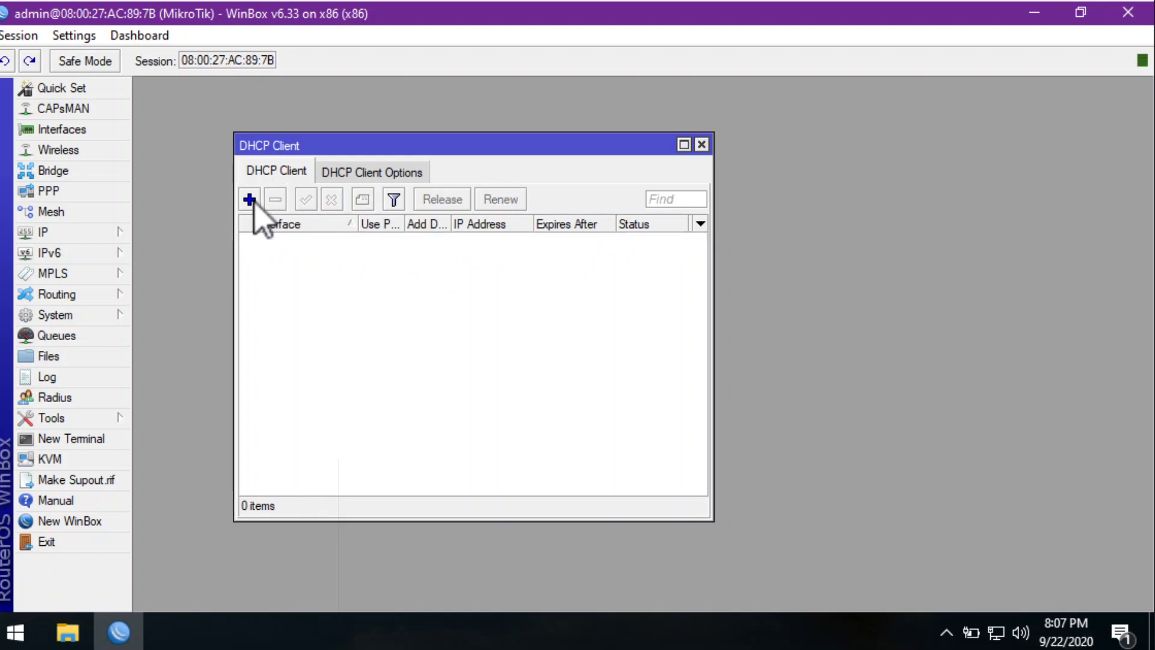
# Step: Add a new DHCP client on interface ether1 with peer DNS, peer NTP and the default route kept on
pyautogui.click(249, 200)
pyautogui.click(645, 249)
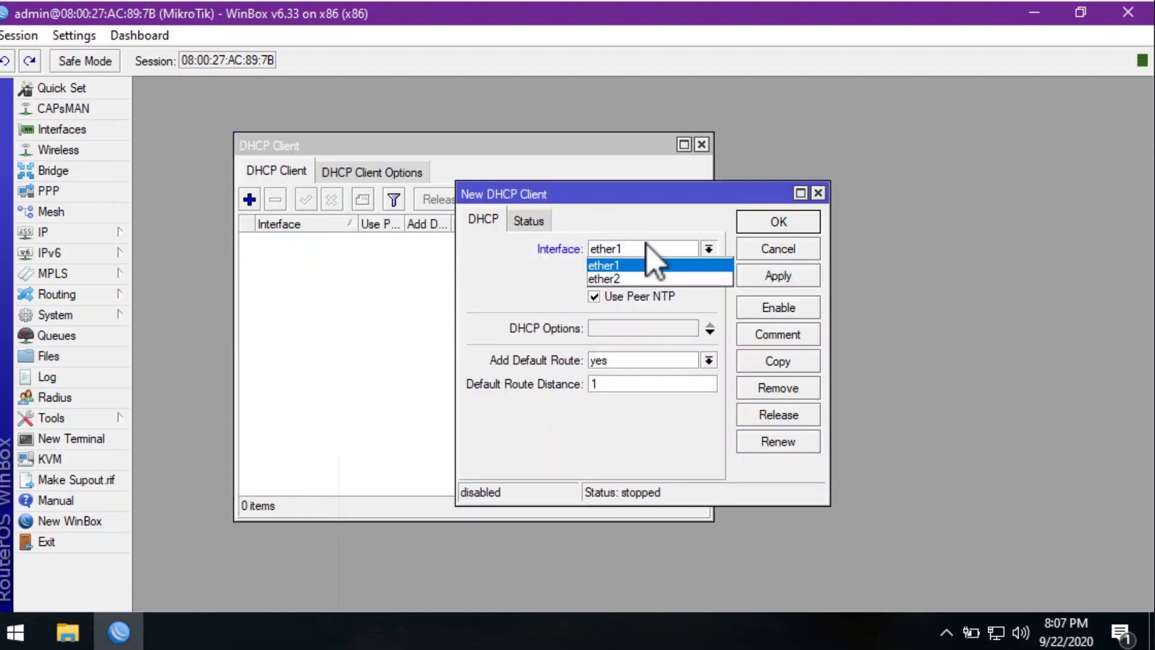
pyautogui.click(648, 258)
pyautogui.click(759, 277)
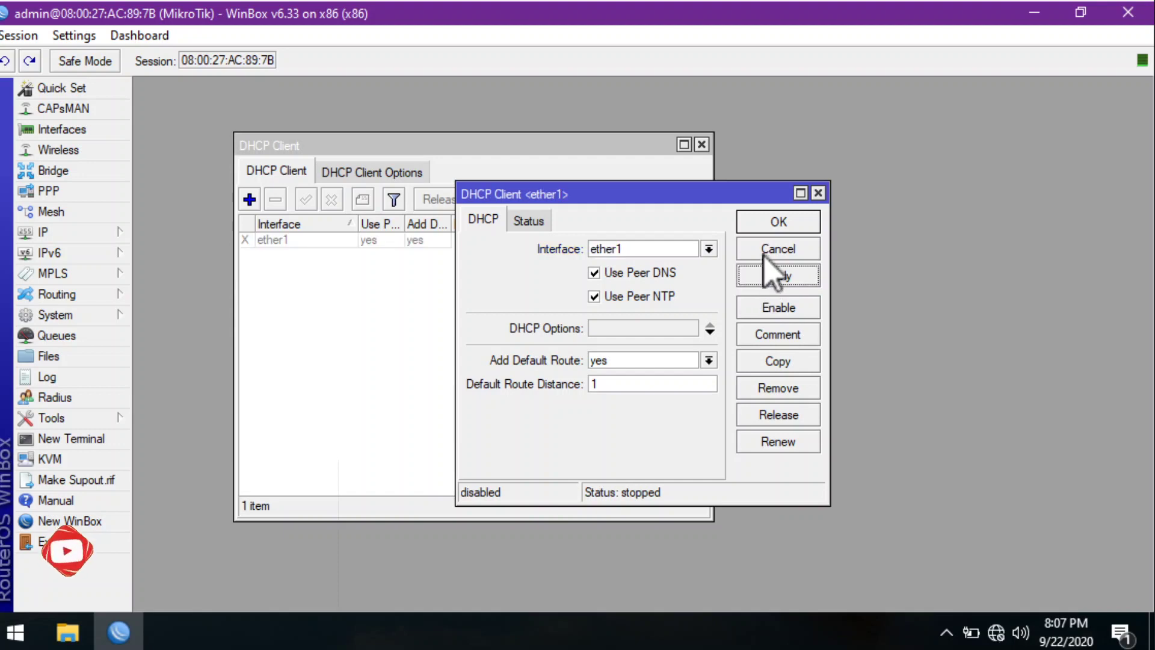
pyautogui.click(779, 224)
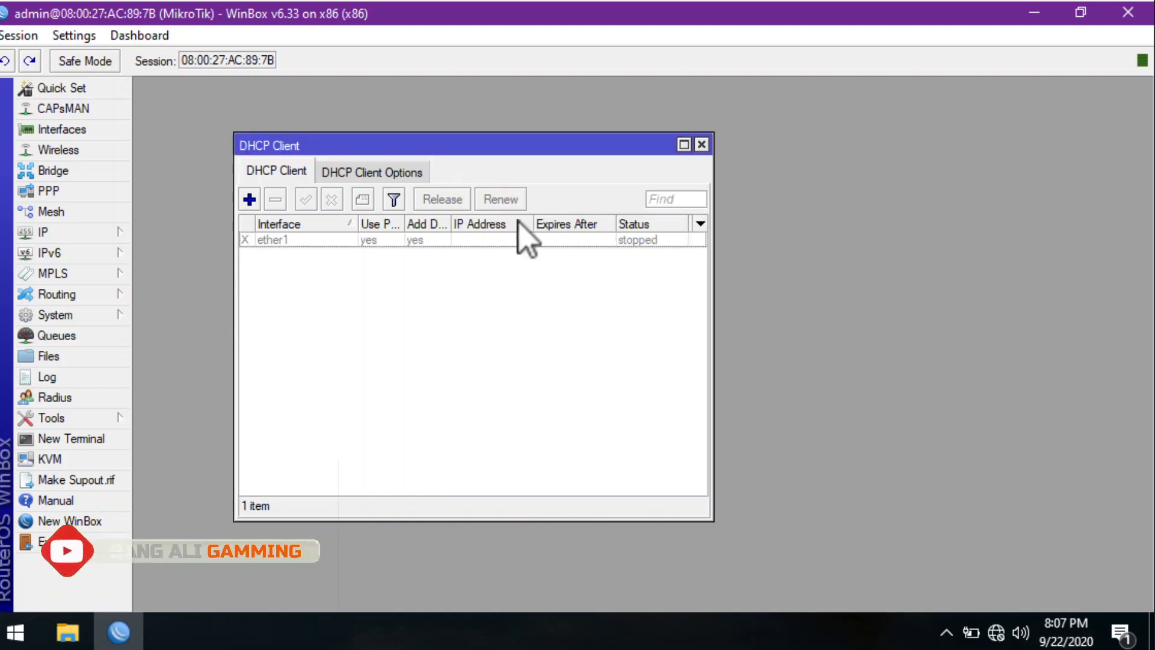
# Step: Enable the ether1 DHCP client and close the DHCP client list
pyautogui.click(475, 240)
pyautogui.click(306, 200)
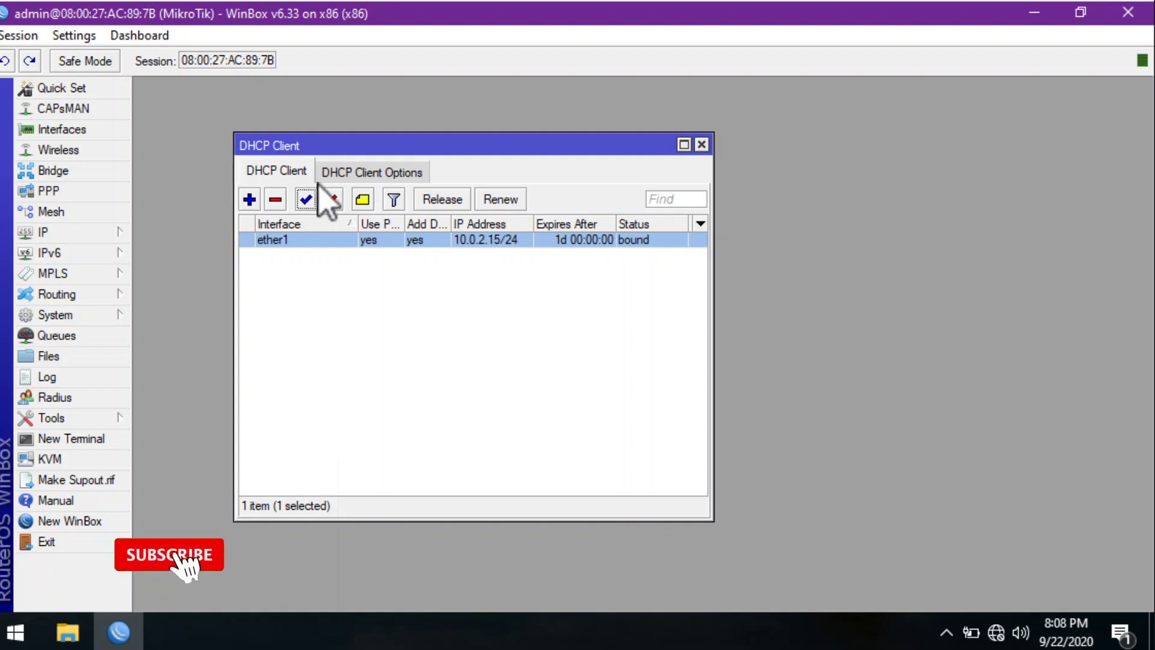
pyautogui.click(702, 145)
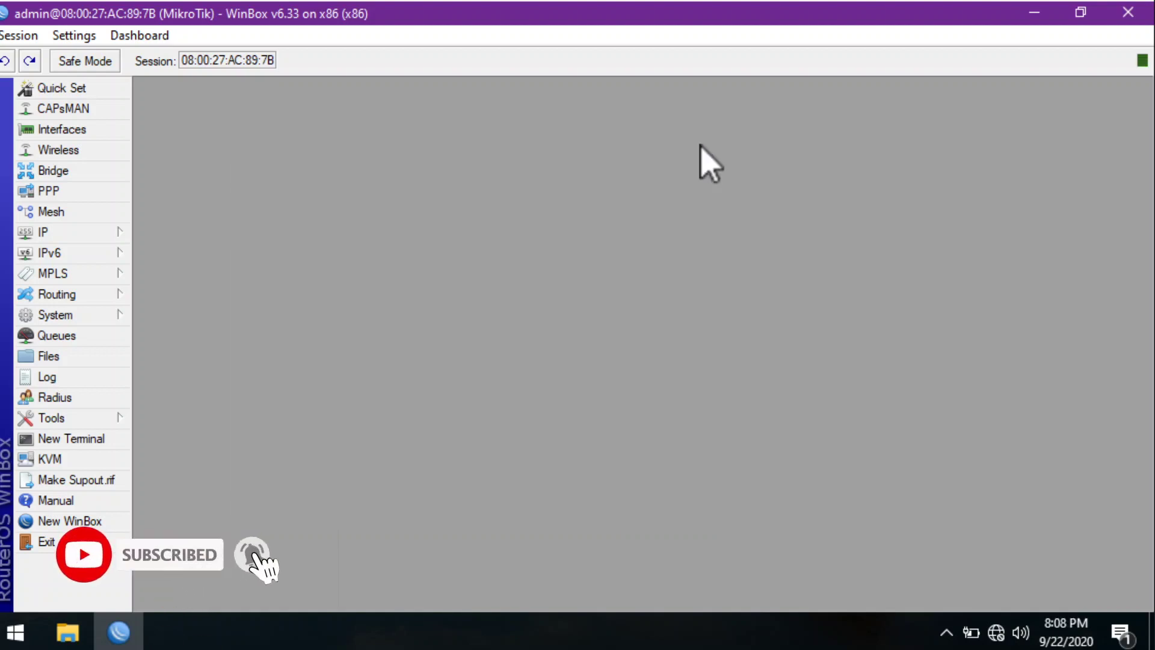
# Step: Add the IP address 192.168.10.254/24 on interface ether2, check both entries in the address list and close it
pyautogui.click(96, 232)
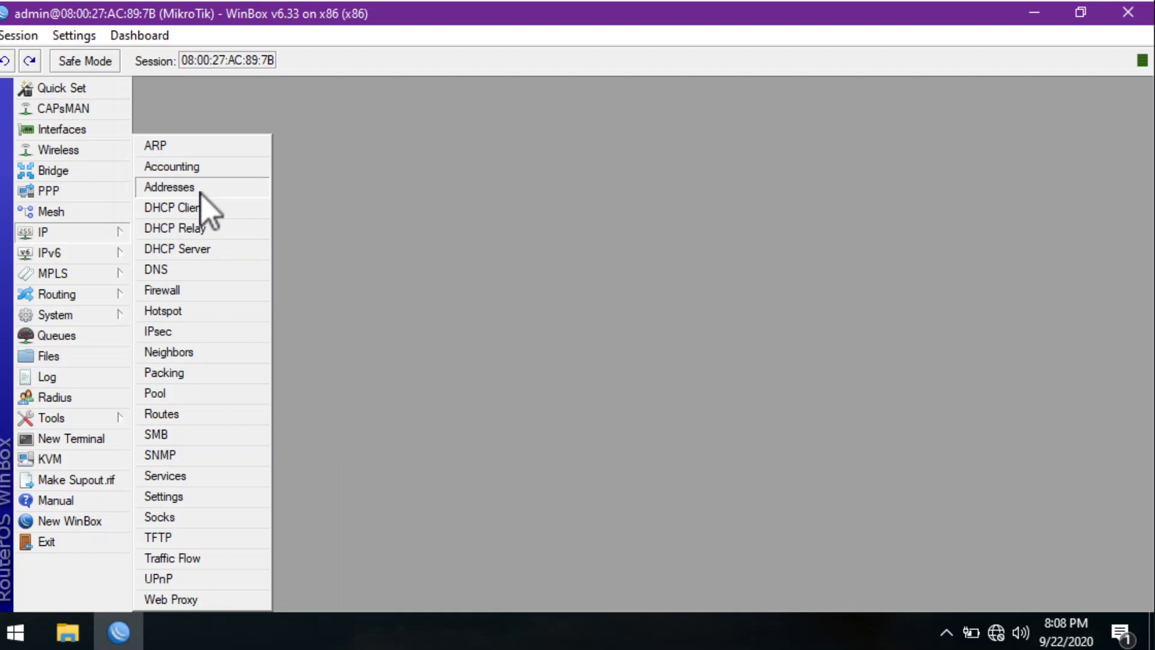
pyautogui.click(169, 187)
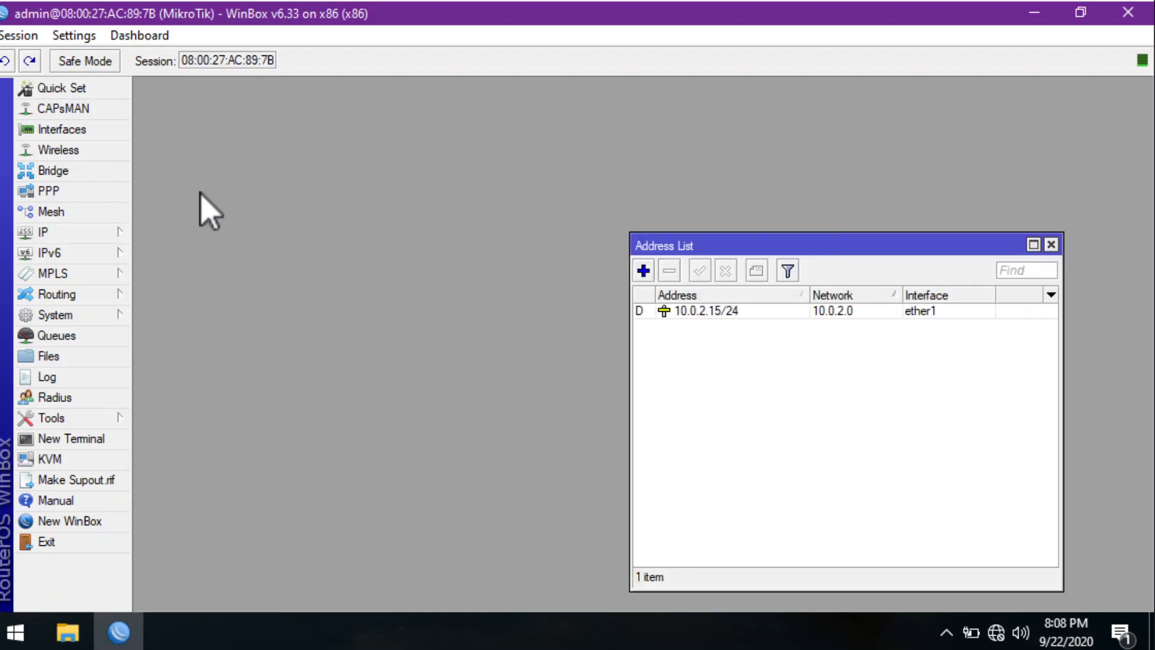
pyautogui.click(644, 272)
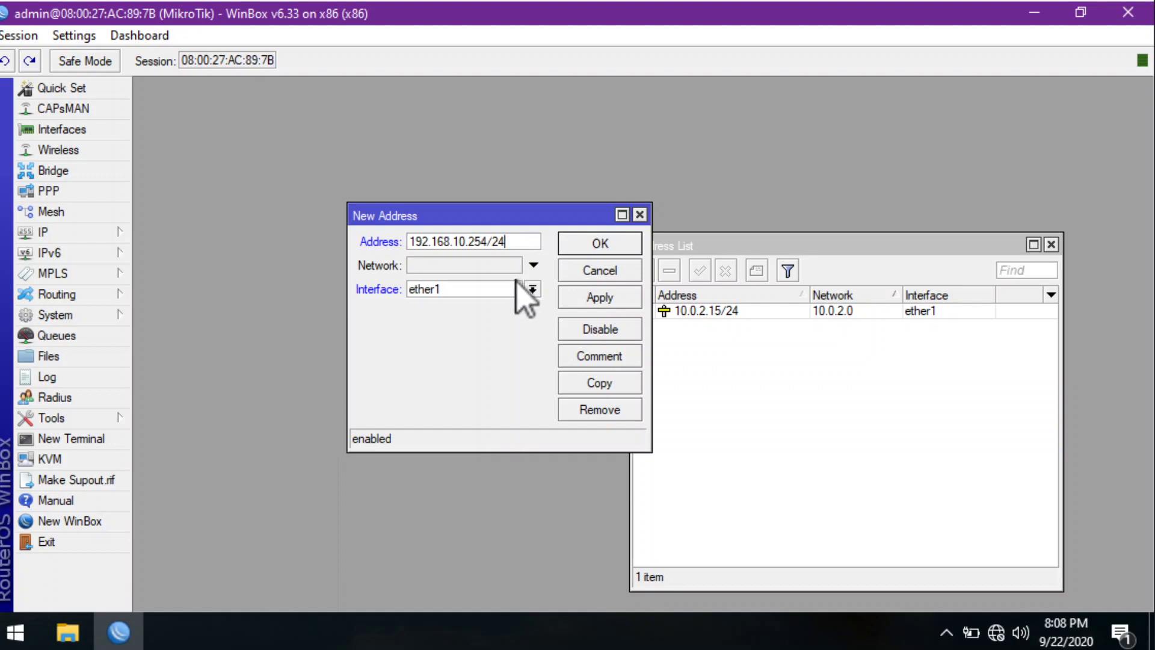
pyautogui.click(532, 289)
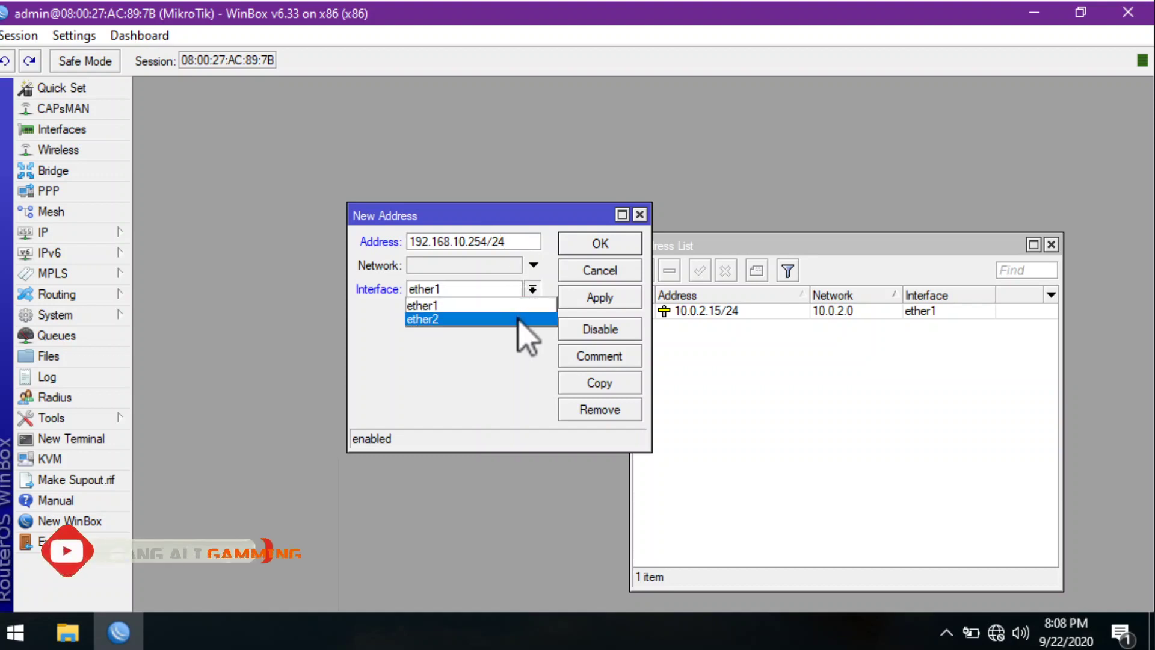
pyautogui.click(523, 319)
pyautogui.click(587, 299)
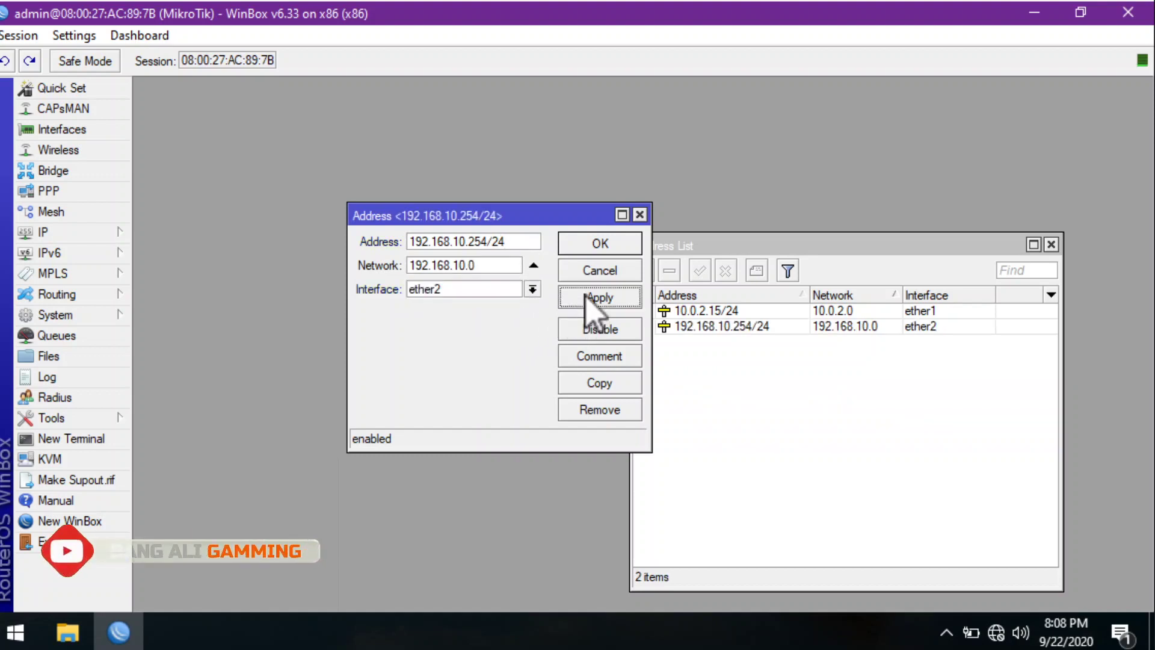
pyautogui.click(601, 243)
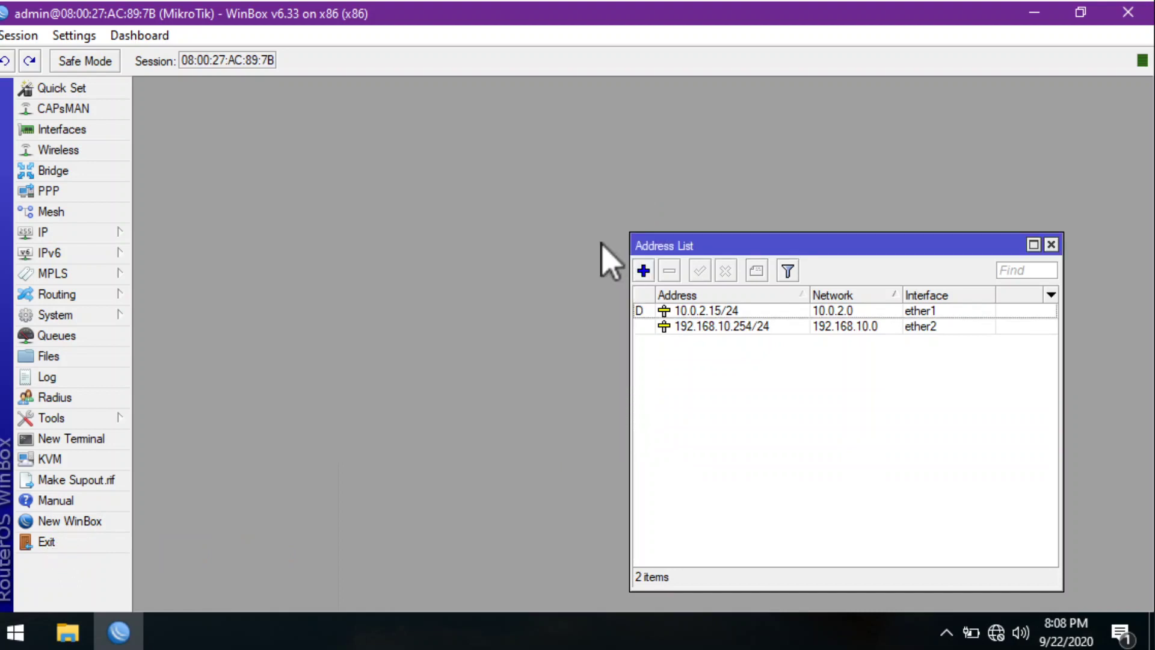
pyautogui.moveTo(717, 247); pyautogui.dragTo(511, 193)
pyautogui.click(626, 257)
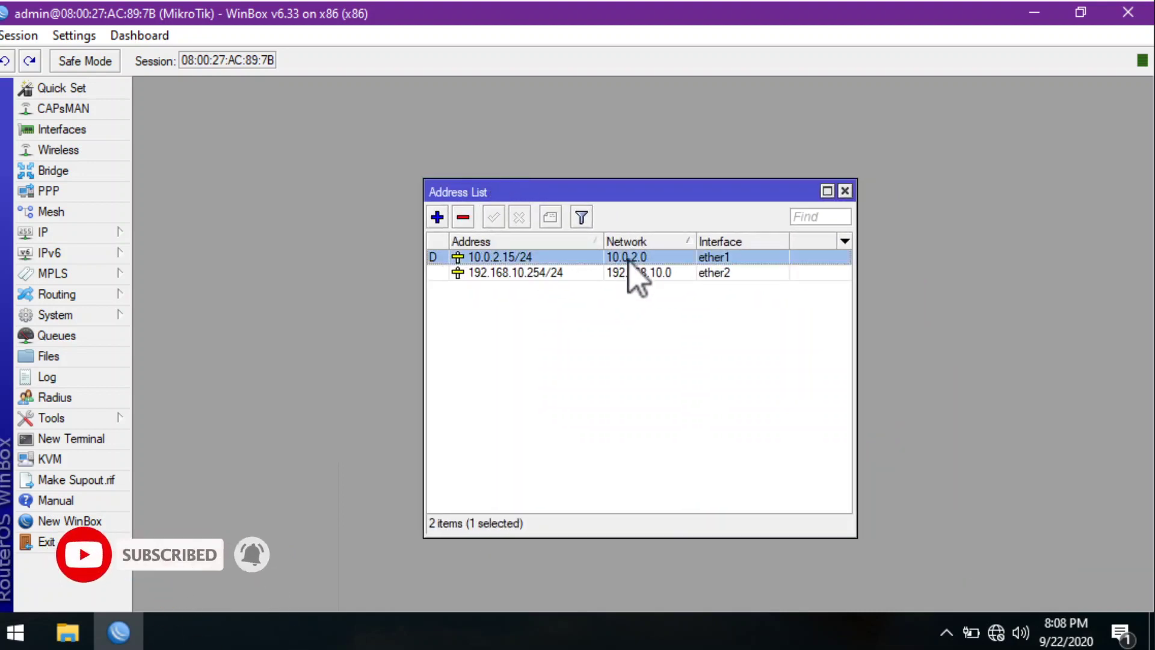
pyautogui.click(648, 272)
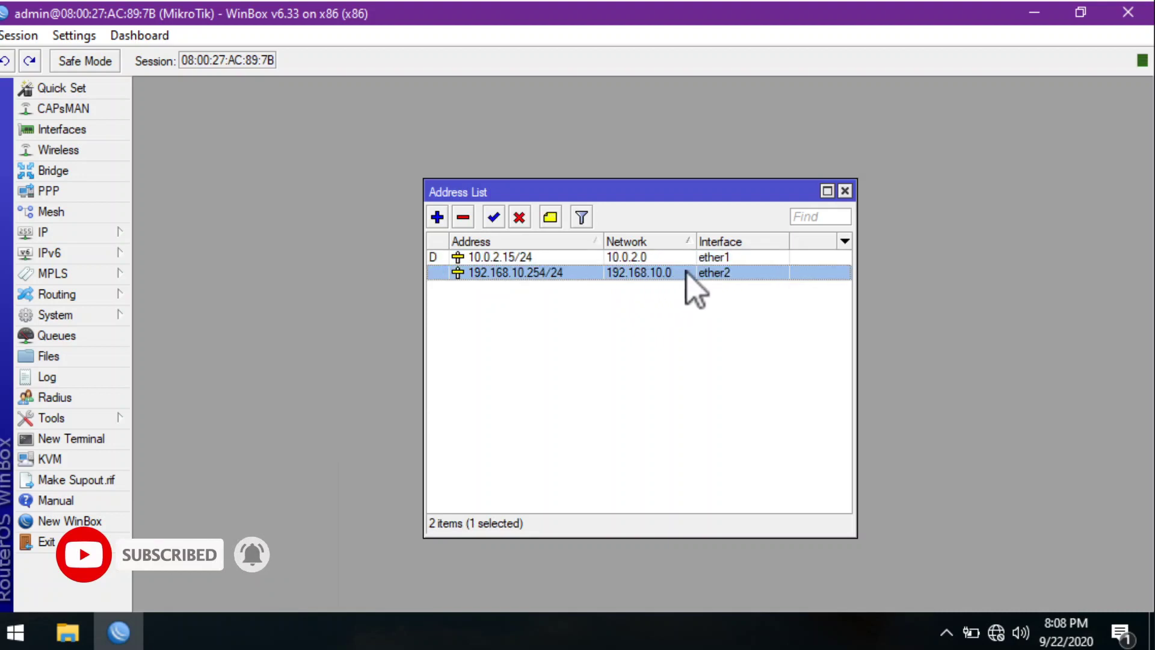
pyautogui.click(431, 257)
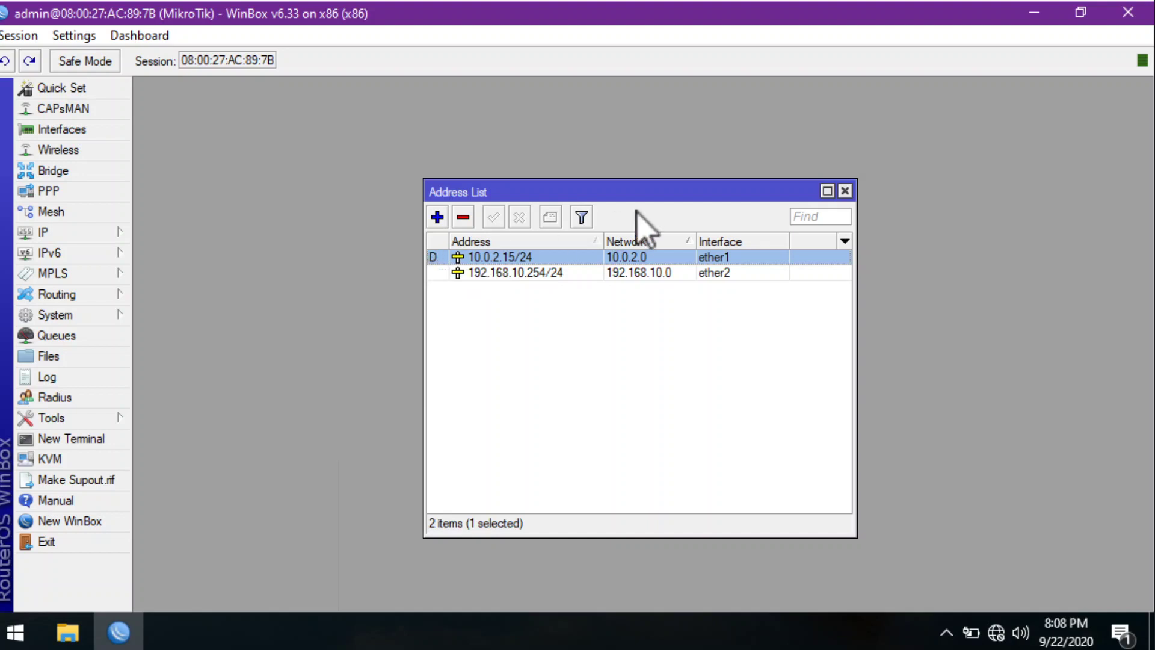
pyautogui.click(845, 192)
# Step: Start a DHCP server setup on ether2 with network 192.168.10.0/24, the proposed gateway and address pool 192.168.10.1-192.168.10.253
pyautogui.click(42, 232)
pyautogui.click(211, 248)
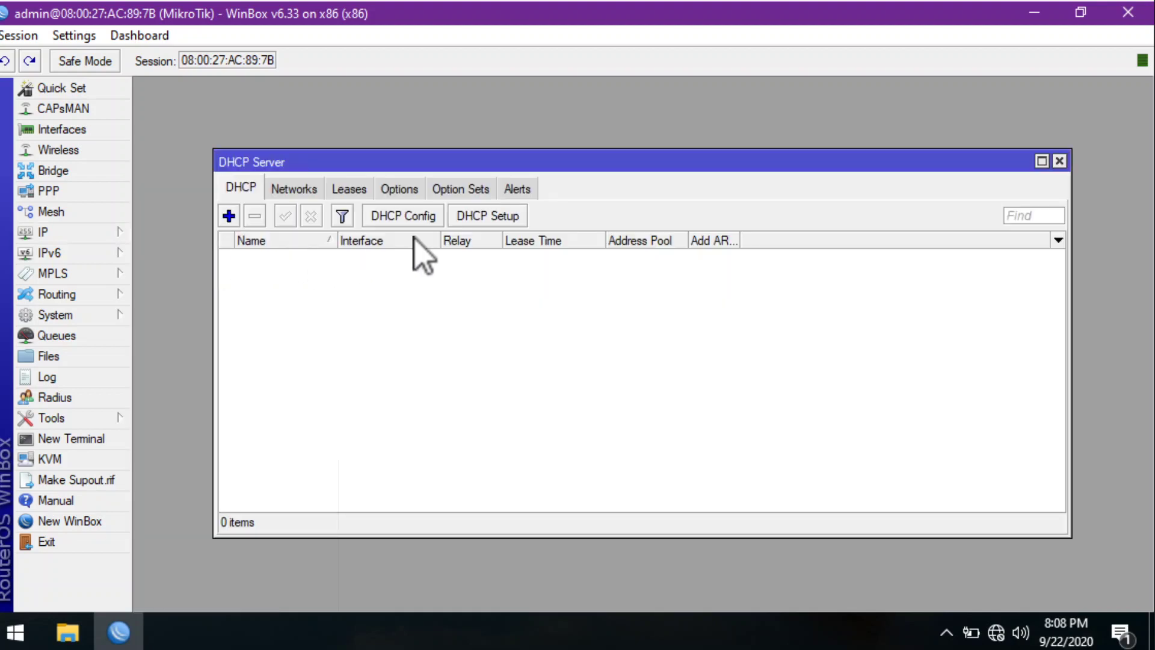
pyautogui.click(487, 217)
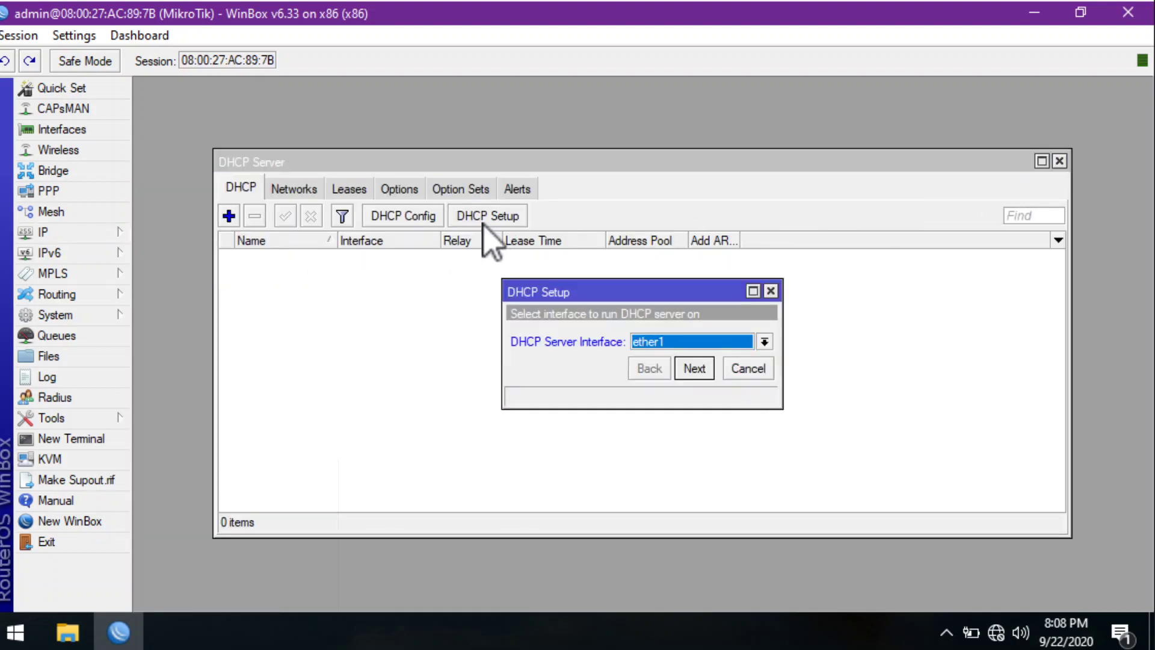
pyautogui.click(687, 341)
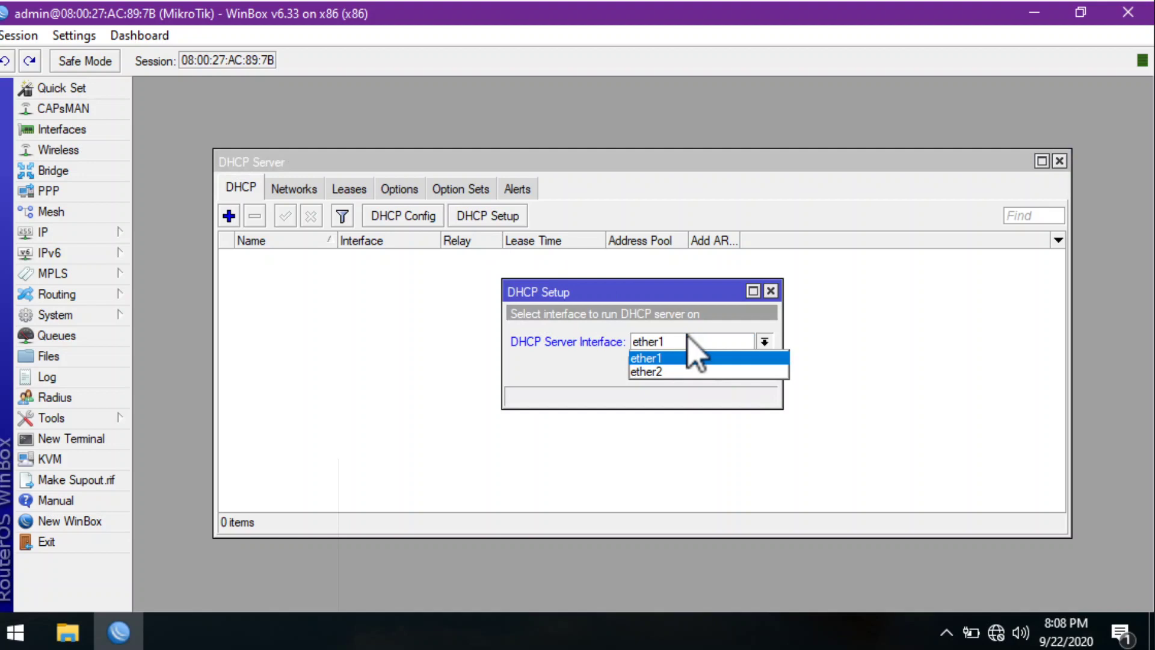
pyautogui.click(686, 372)
pyautogui.click(693, 370)
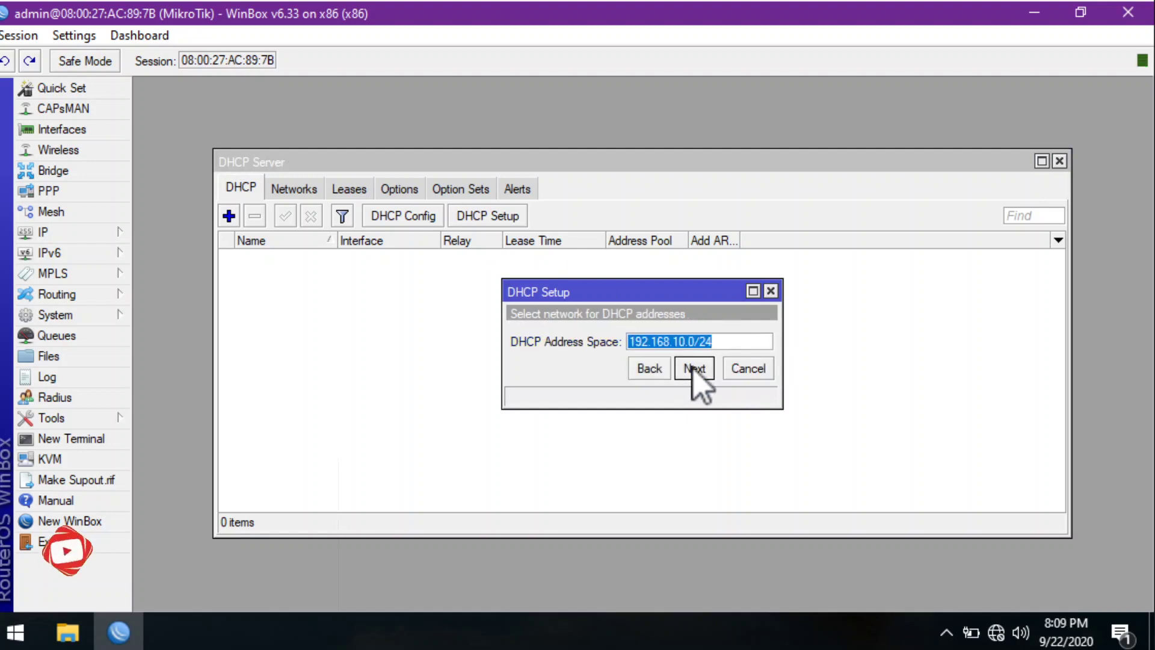
pyautogui.click(693, 370)
pyautogui.click(693, 369)
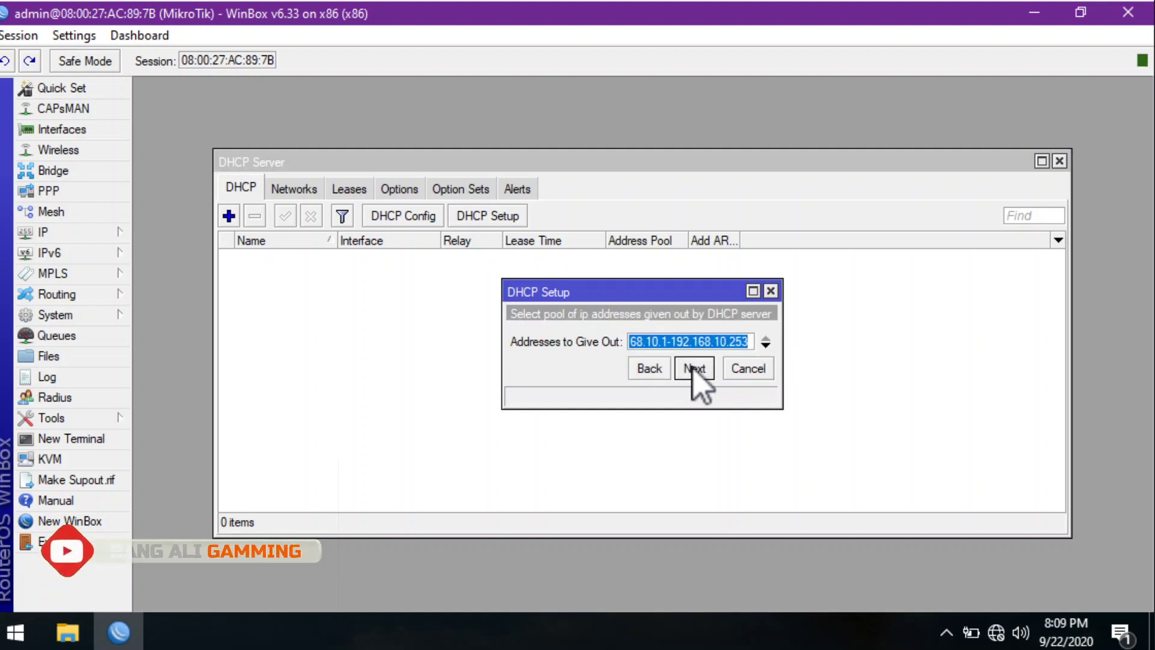
pyautogui.click(693, 370)
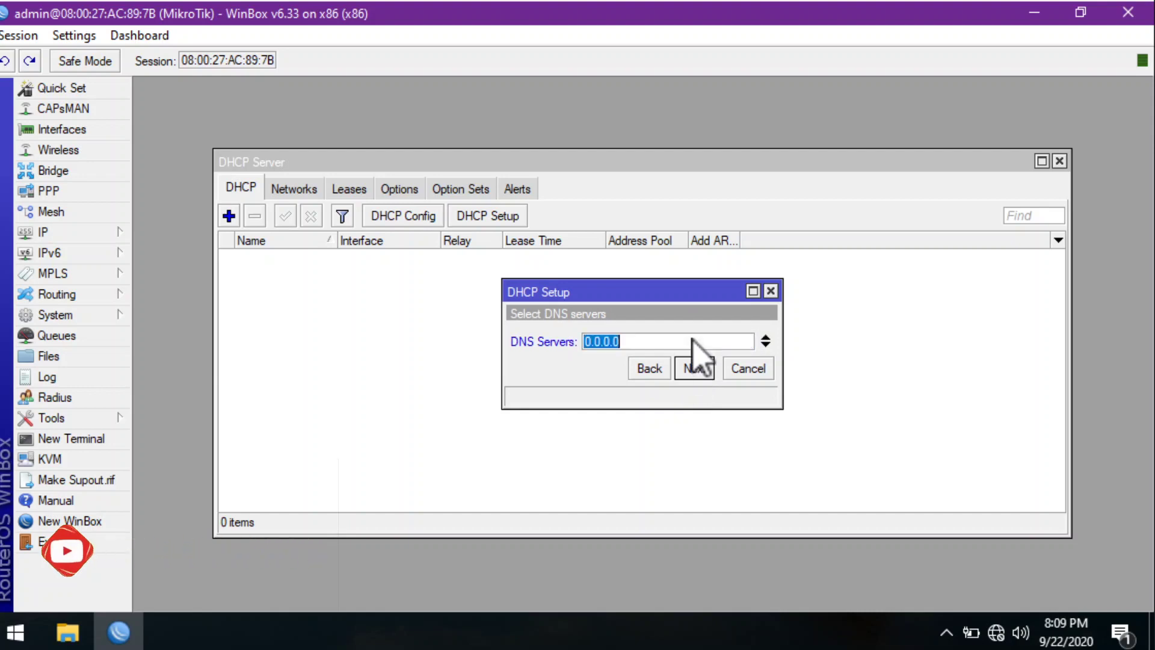
# Step: Set the DHCP server's DNS to 8.8.8.8, finish the setup with a 00:10:00 lease time and close the DHCP server list
pyautogui.write('8.8.8.8')
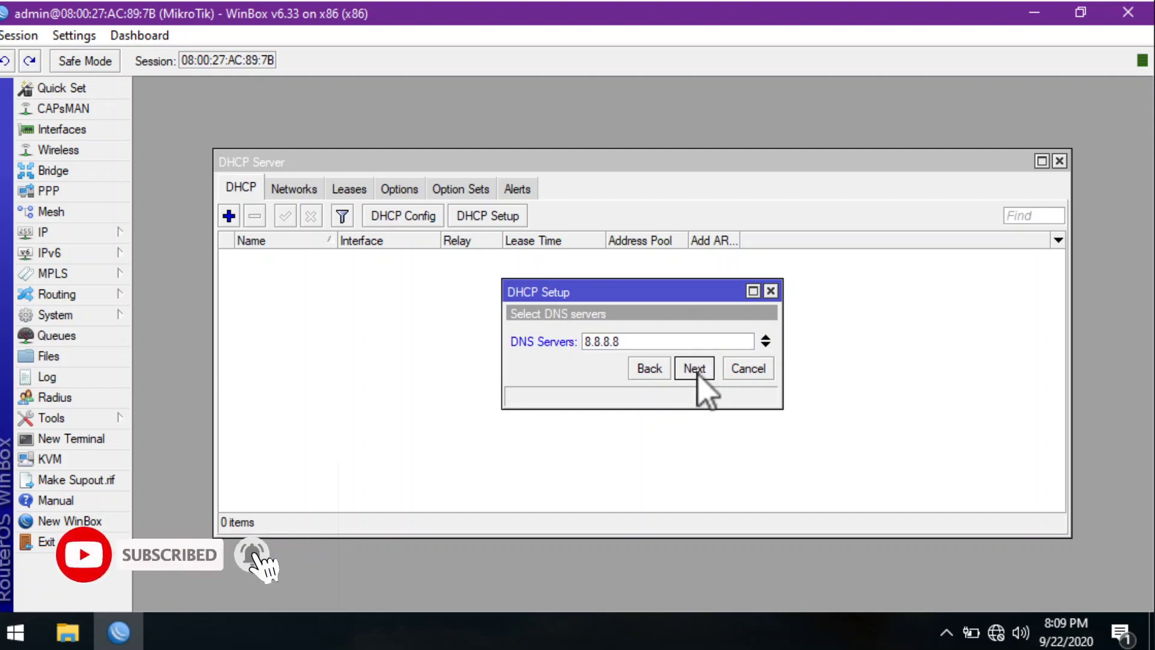
pyautogui.click(695, 368)
pyautogui.click(695, 368)
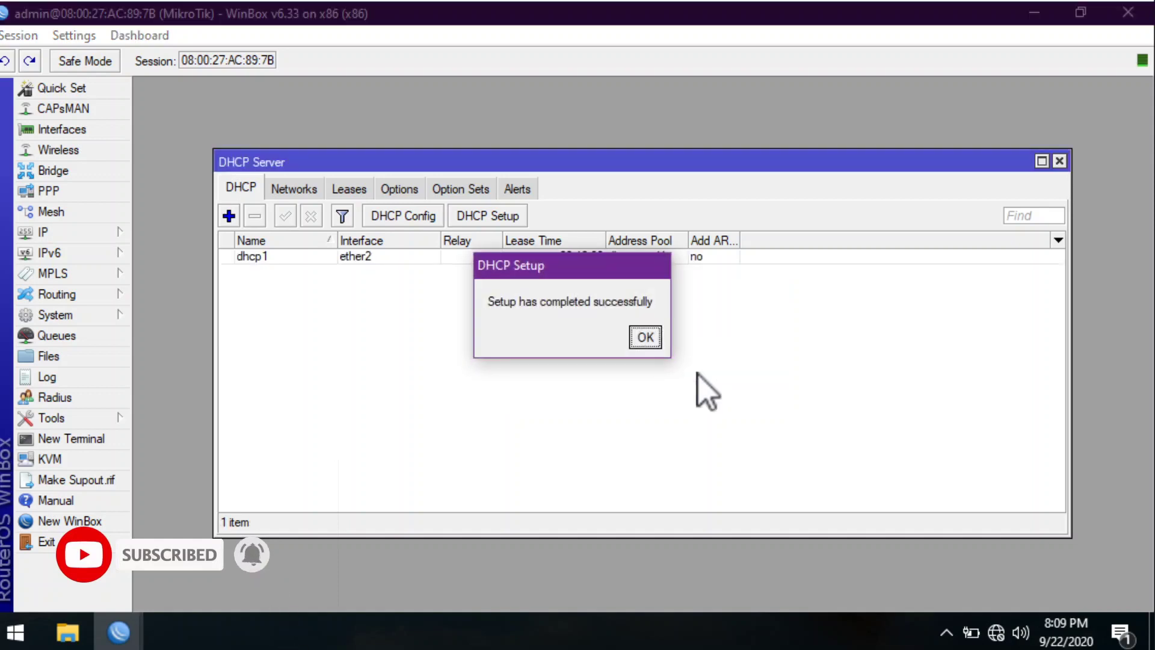
pyautogui.click(645, 337)
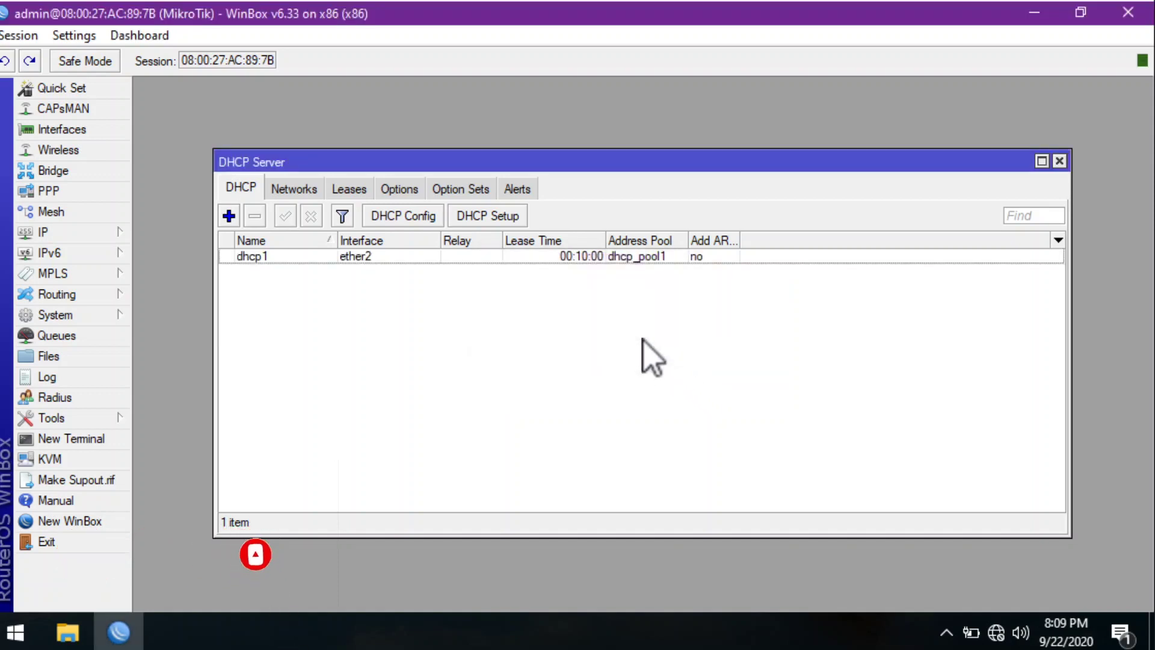
pyautogui.click(931, 255)
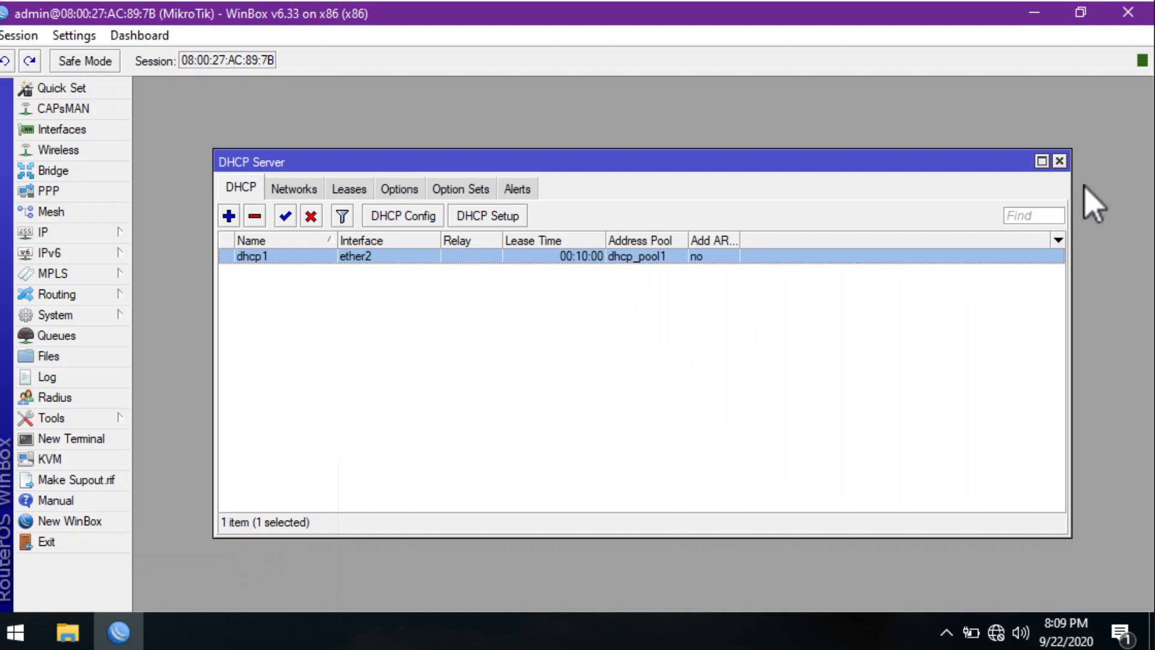
pyautogui.click(1059, 162)
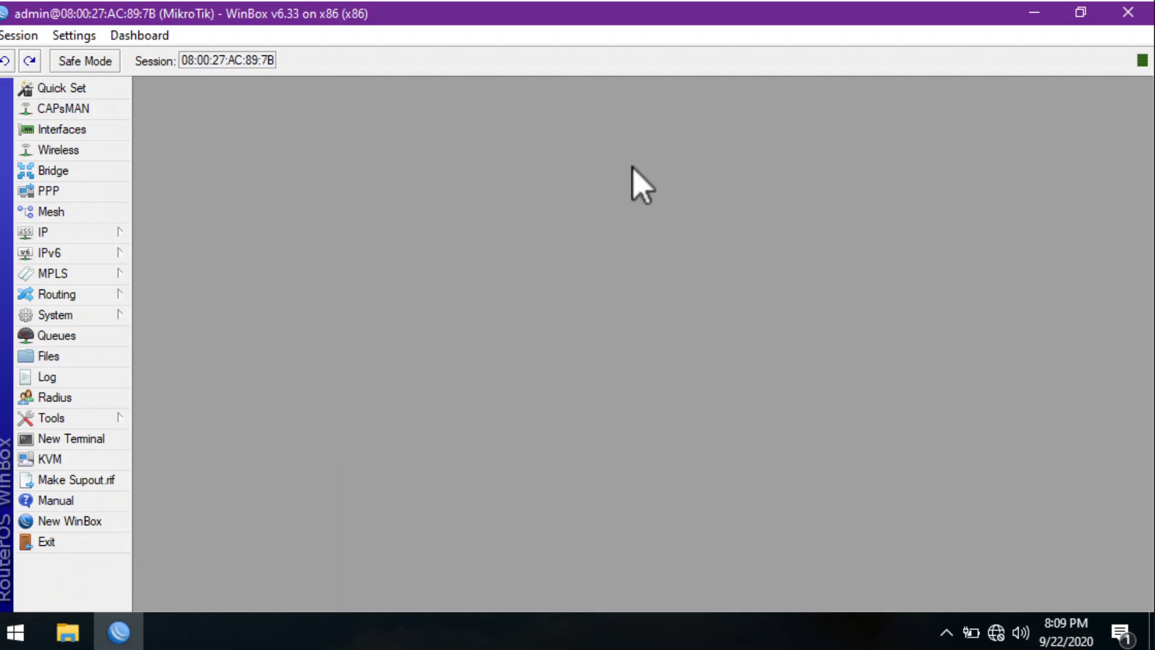
# Step: Set the router's DNS server to 8.8.8.8 and allow remote requests
pyautogui.click(87, 231)
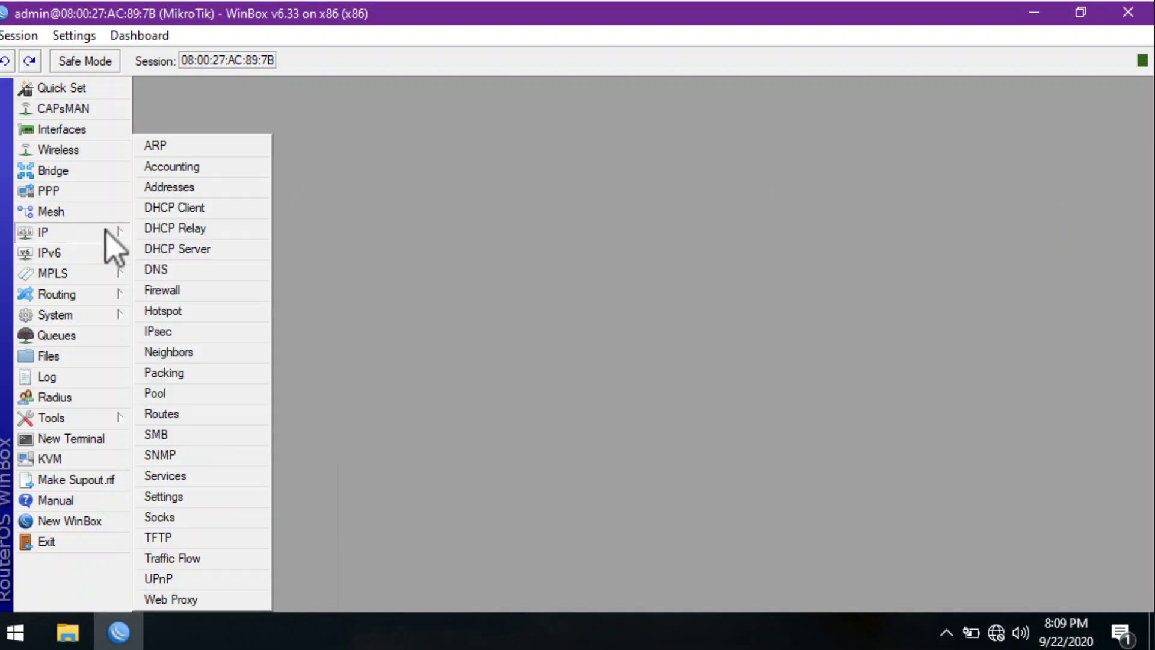
pyautogui.click(158, 270)
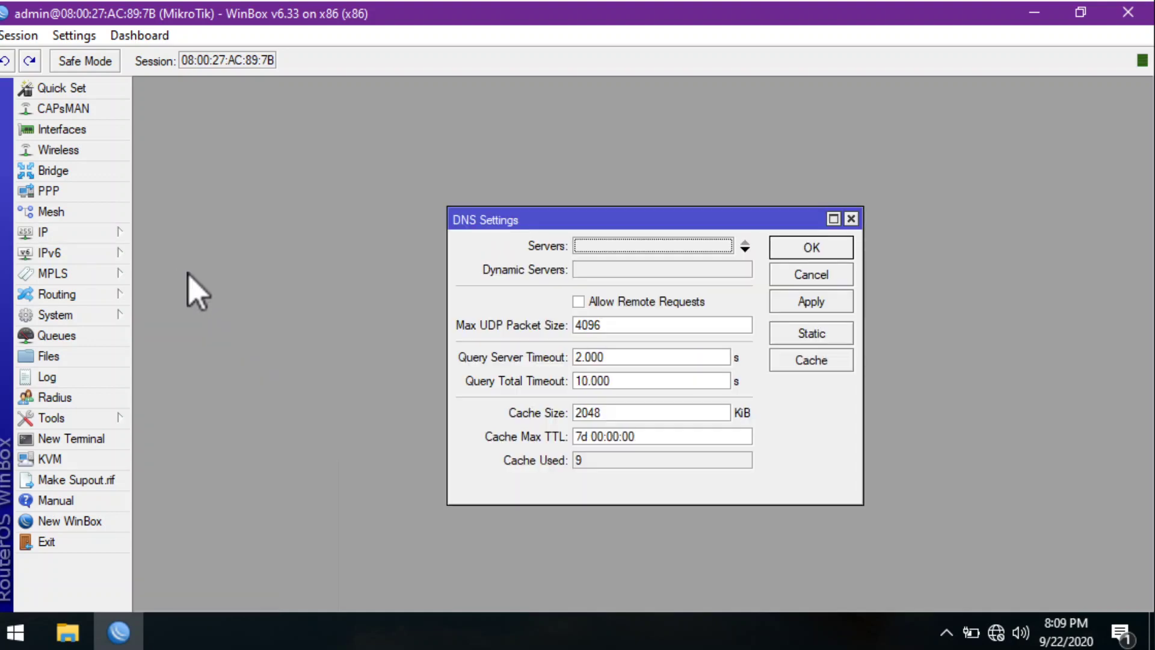
pyautogui.click(610, 240)
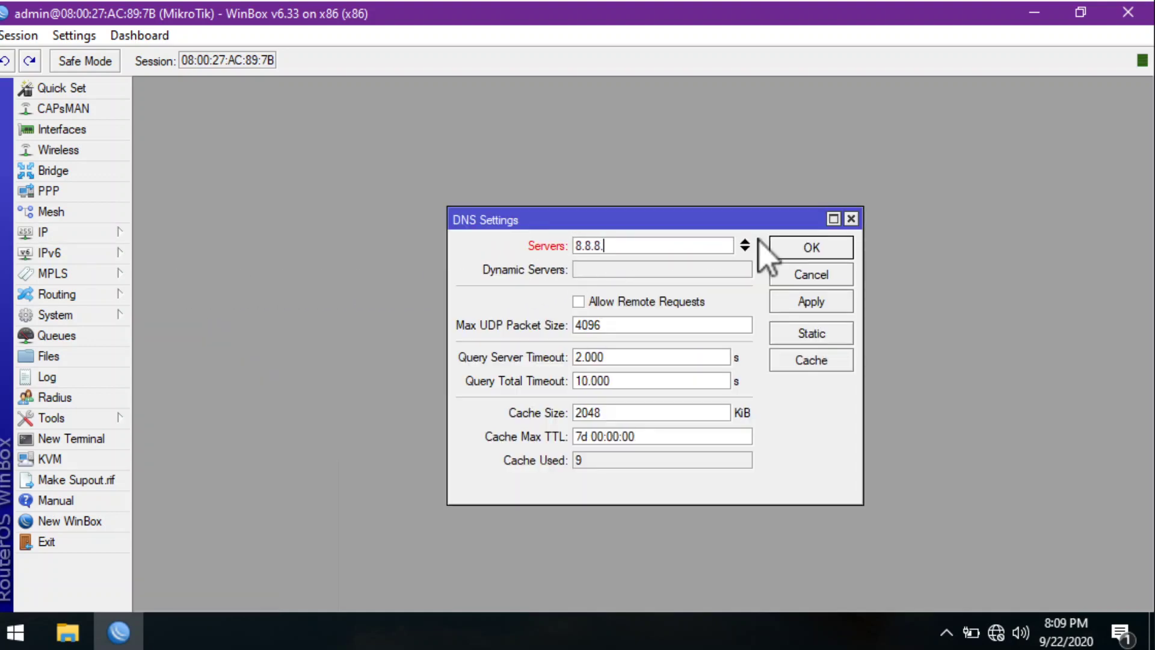
pyautogui.click(579, 302)
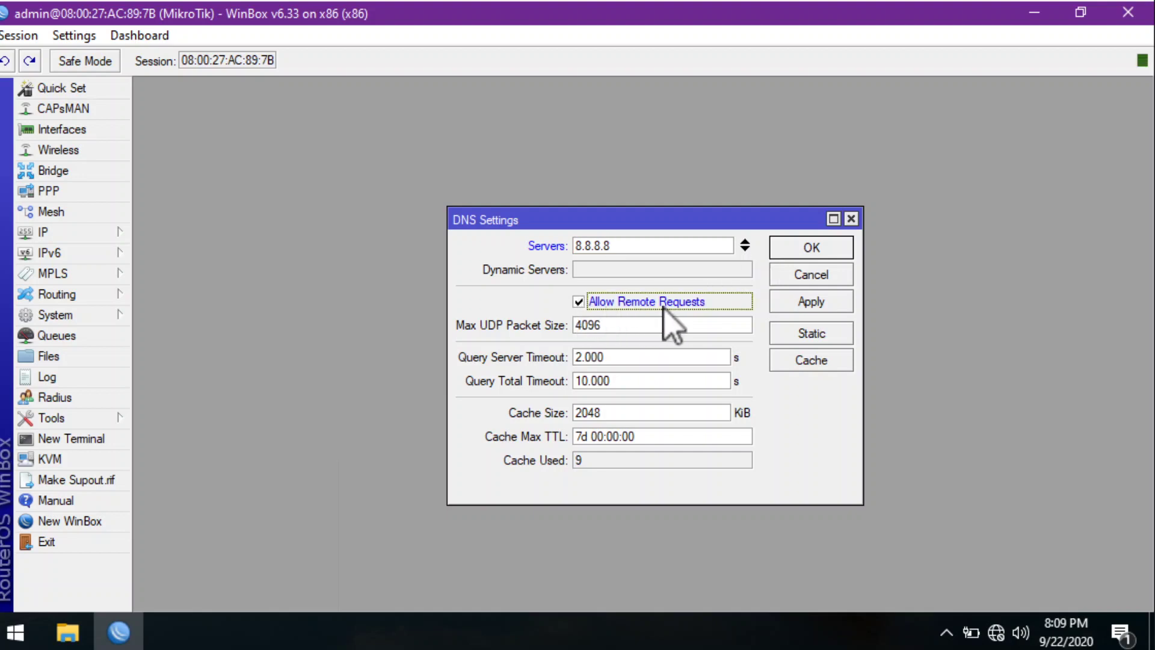
pyautogui.click(807, 302)
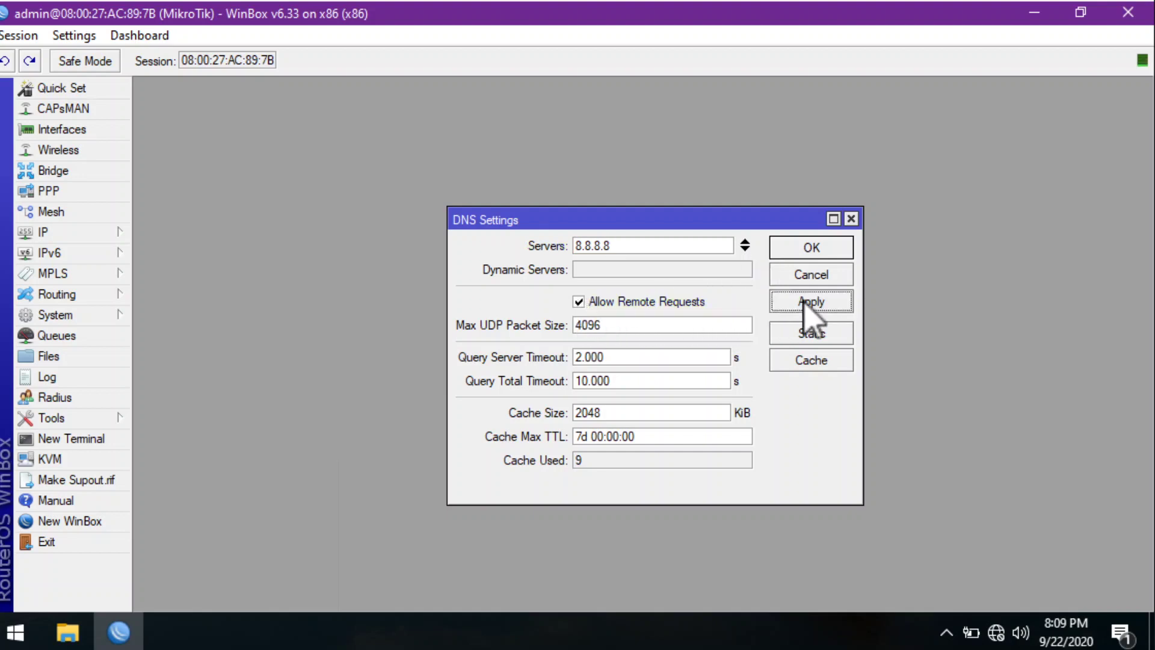
pyautogui.click(811, 248)
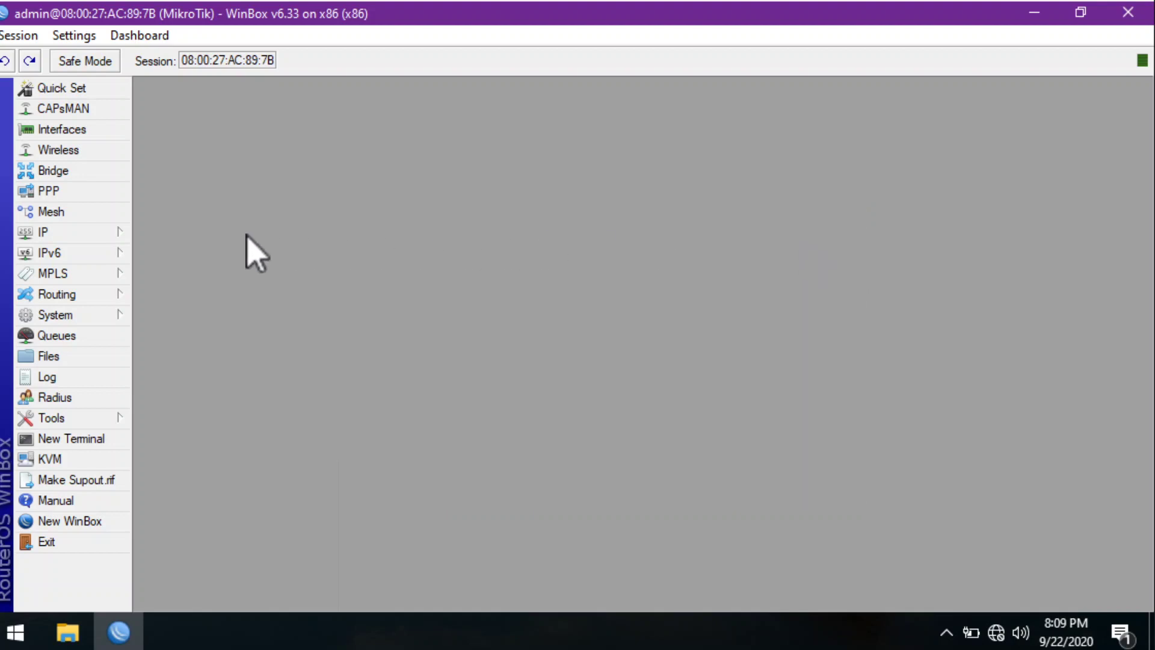
# Step: Create a firewall NAT rule with chain srcnat and out interface ether1
pyautogui.click(120, 232)
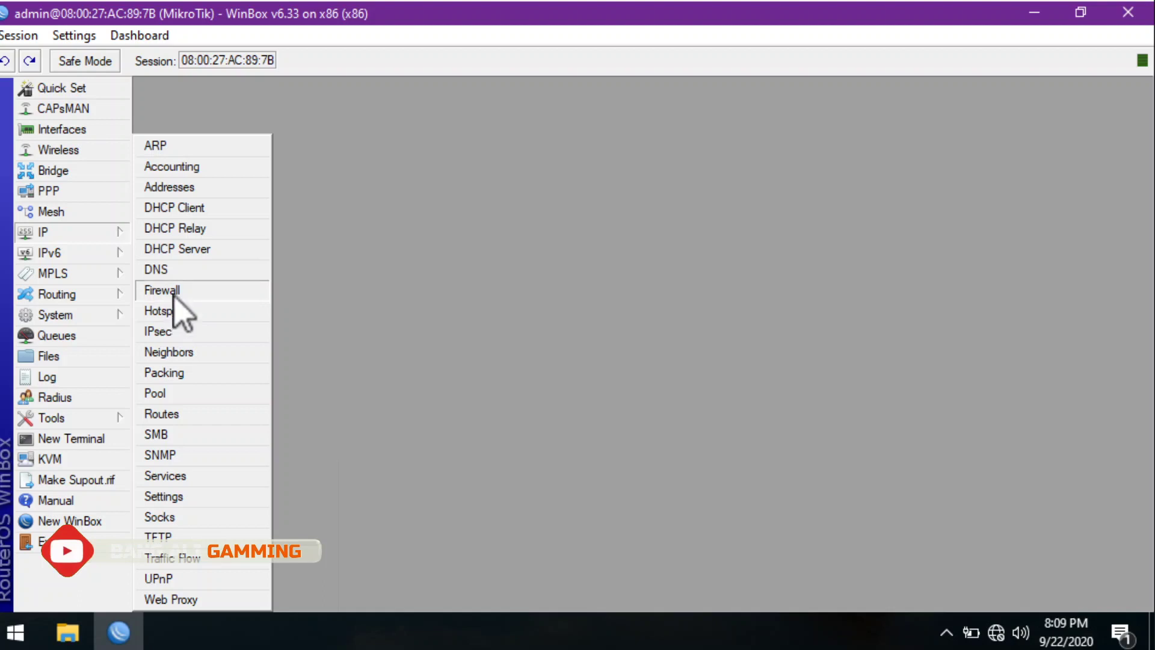
pyautogui.click(161, 290)
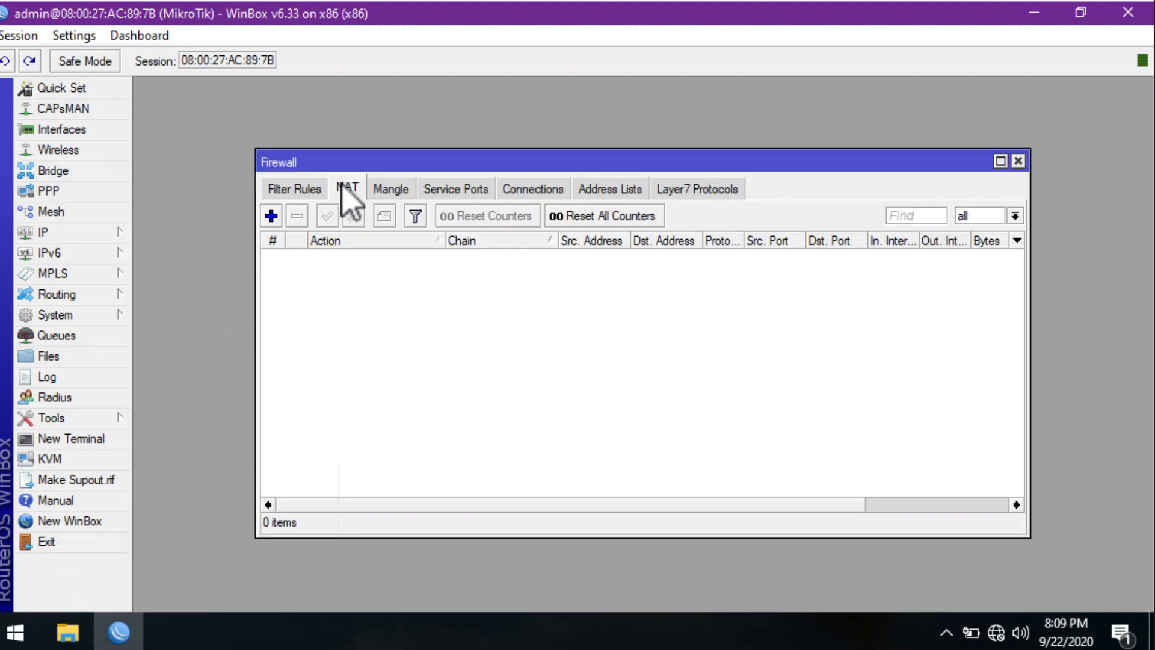
pyautogui.click(270, 215)
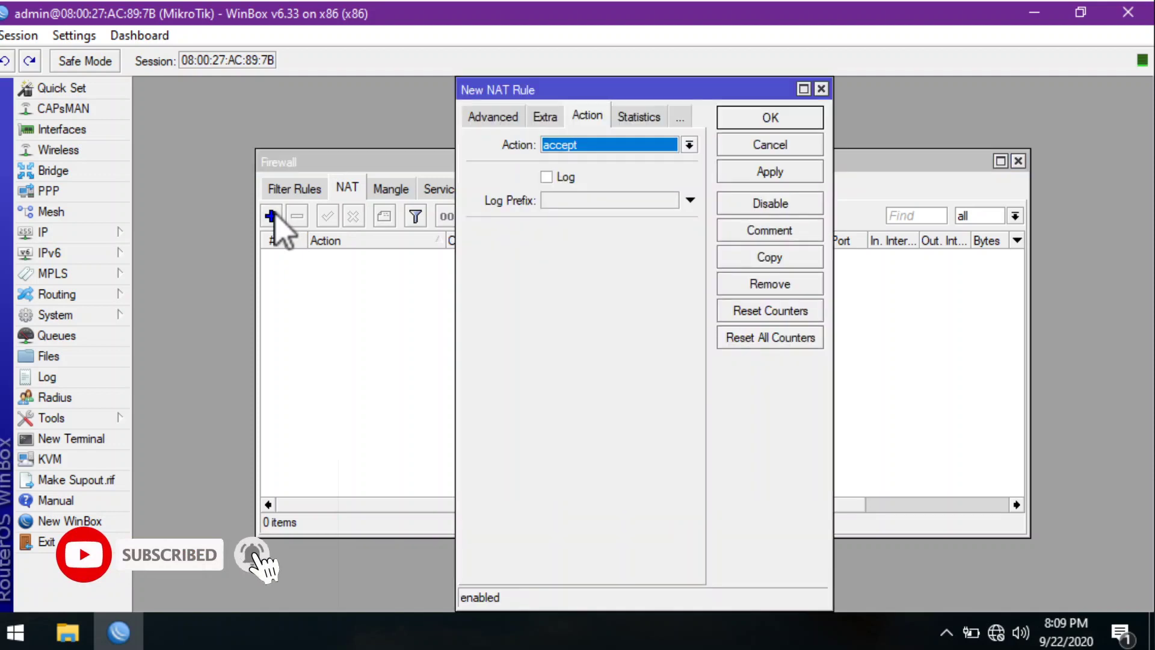
pyautogui.click(486, 121)
pyautogui.click(695, 144)
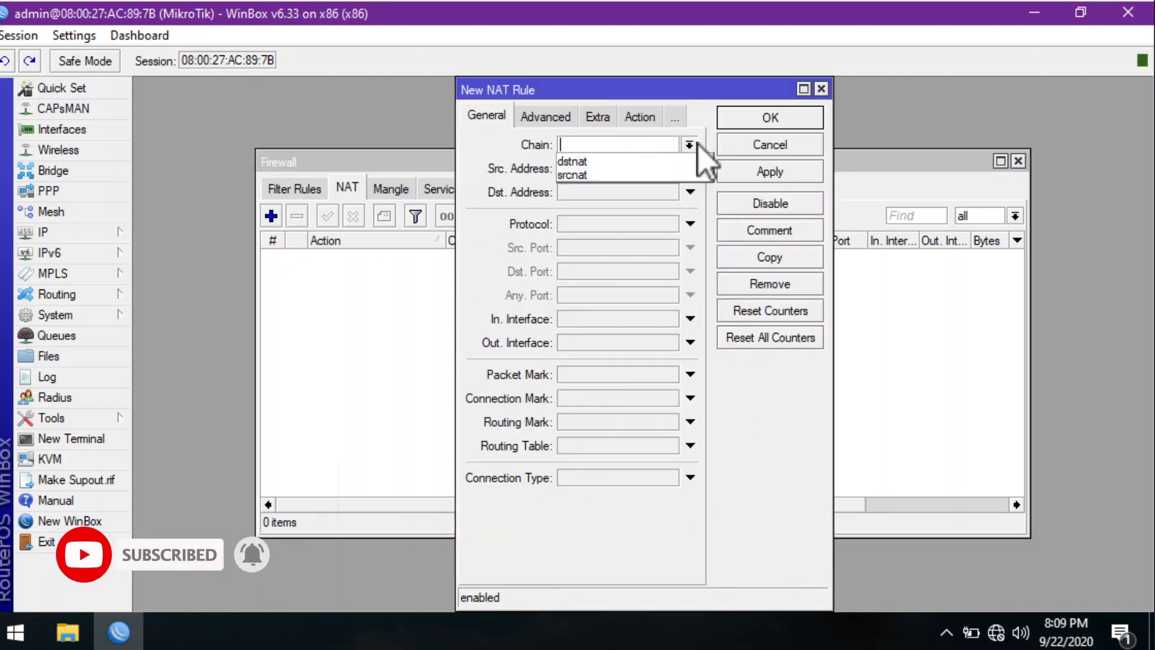
pyautogui.click(675, 174)
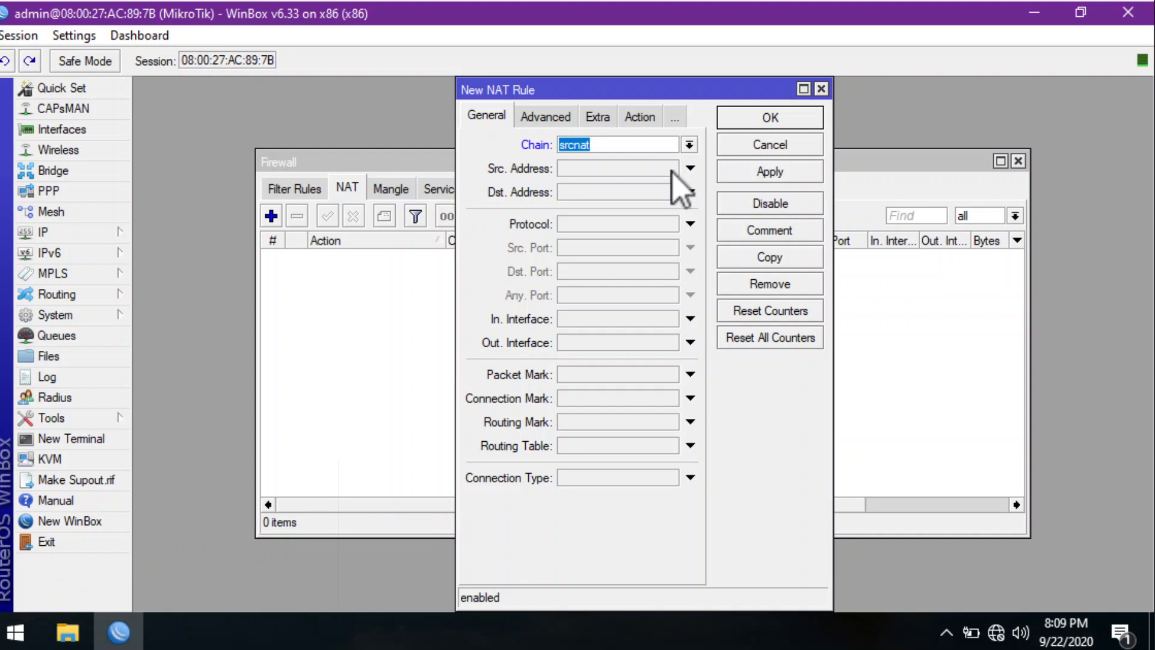
pyautogui.click(651, 343)
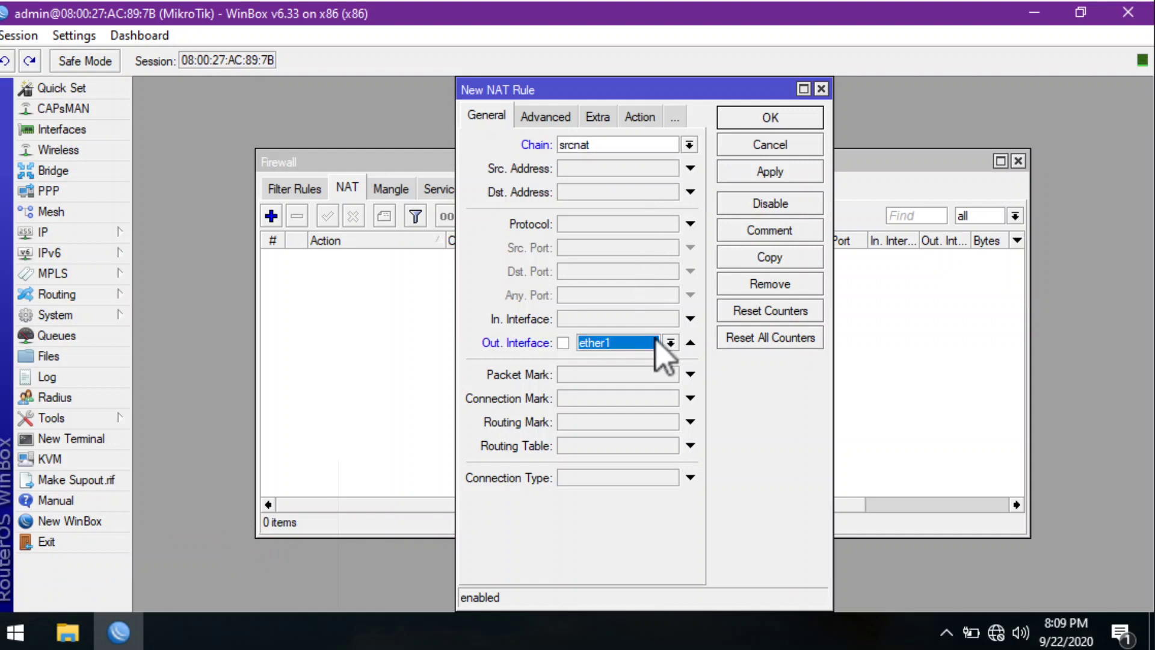
pyautogui.click(616, 344)
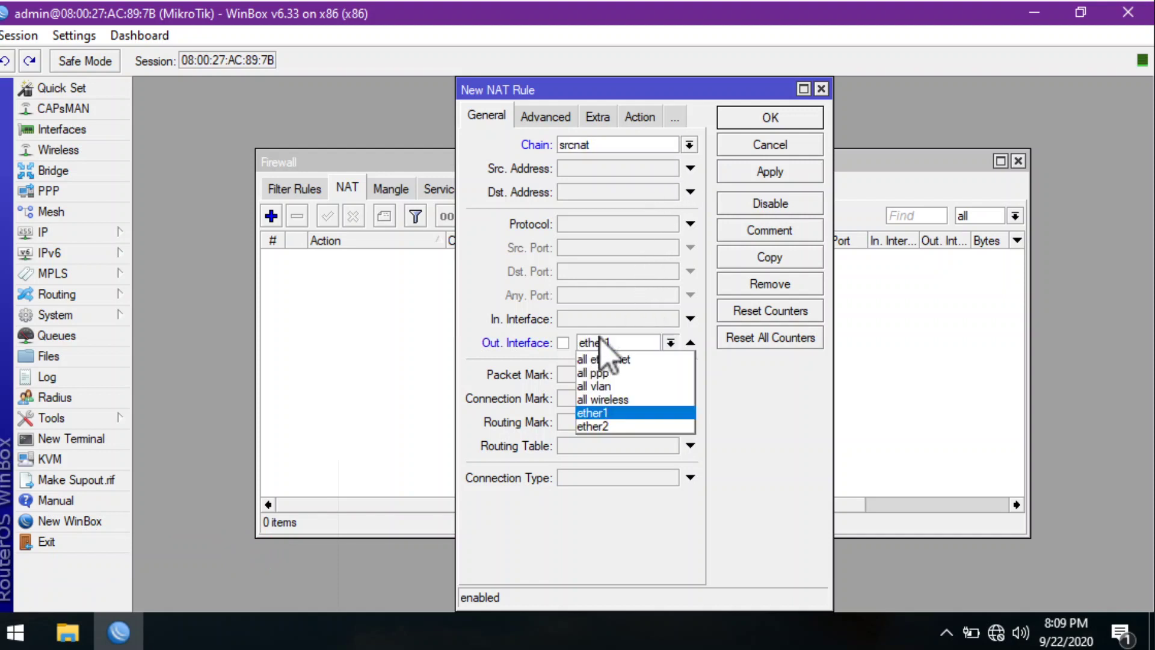
pyautogui.click(618, 414)
# Step: Set the new NAT rule's action to masquerade and save the rule
pyautogui.click(639, 117)
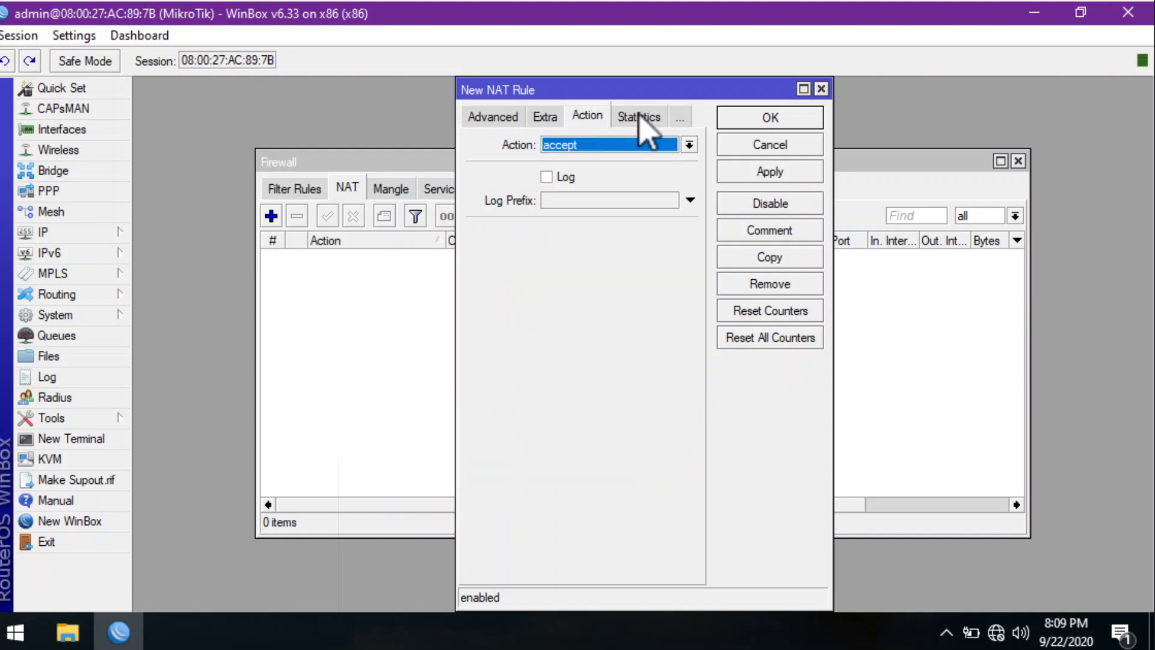
pyautogui.click(647, 145)
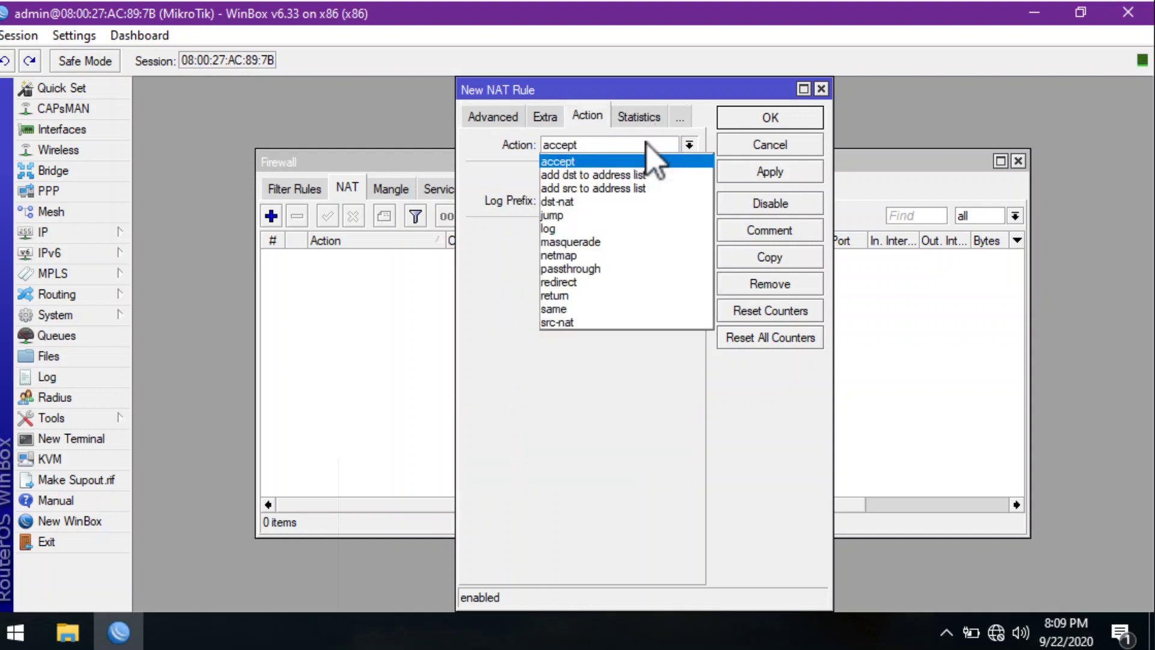
pyautogui.click(620, 242)
pyautogui.click(753, 174)
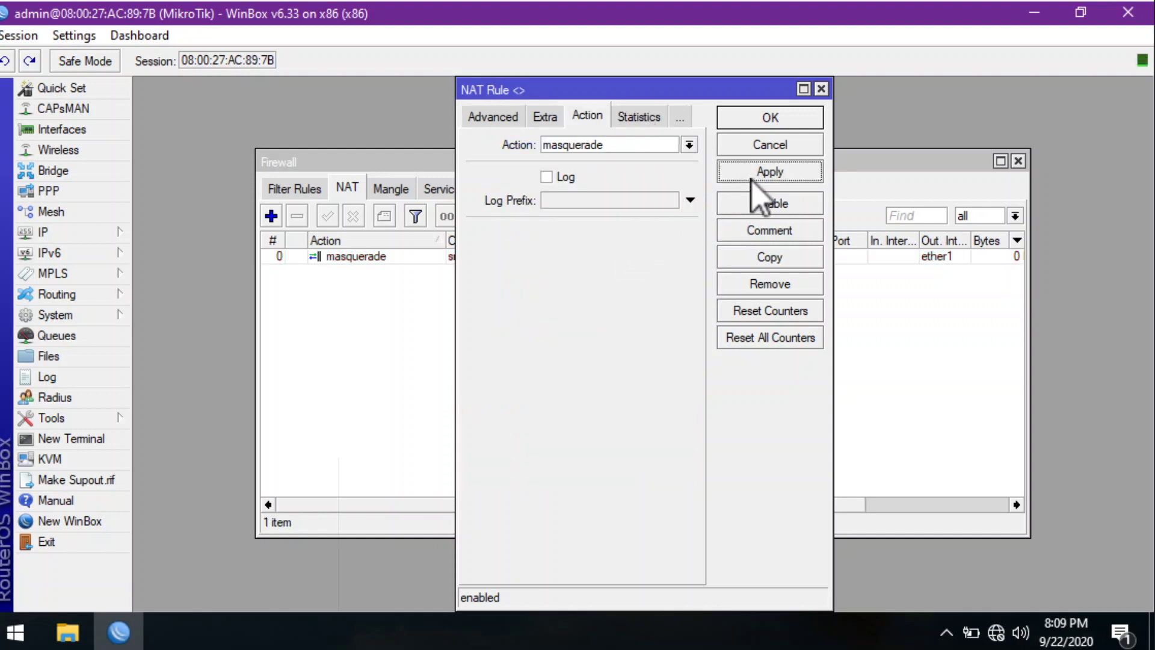
pyautogui.click(760, 118)
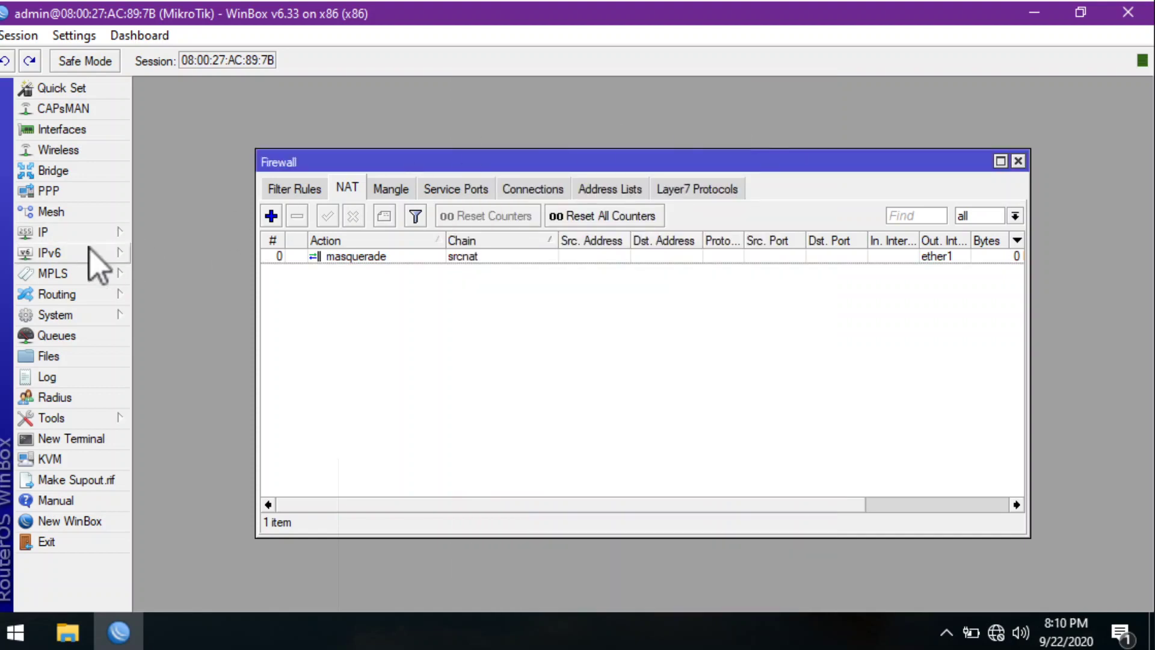
# Step: Check the default route and its gateway in the route list, then close the route list and the firewall window
pyautogui.click(90, 236)
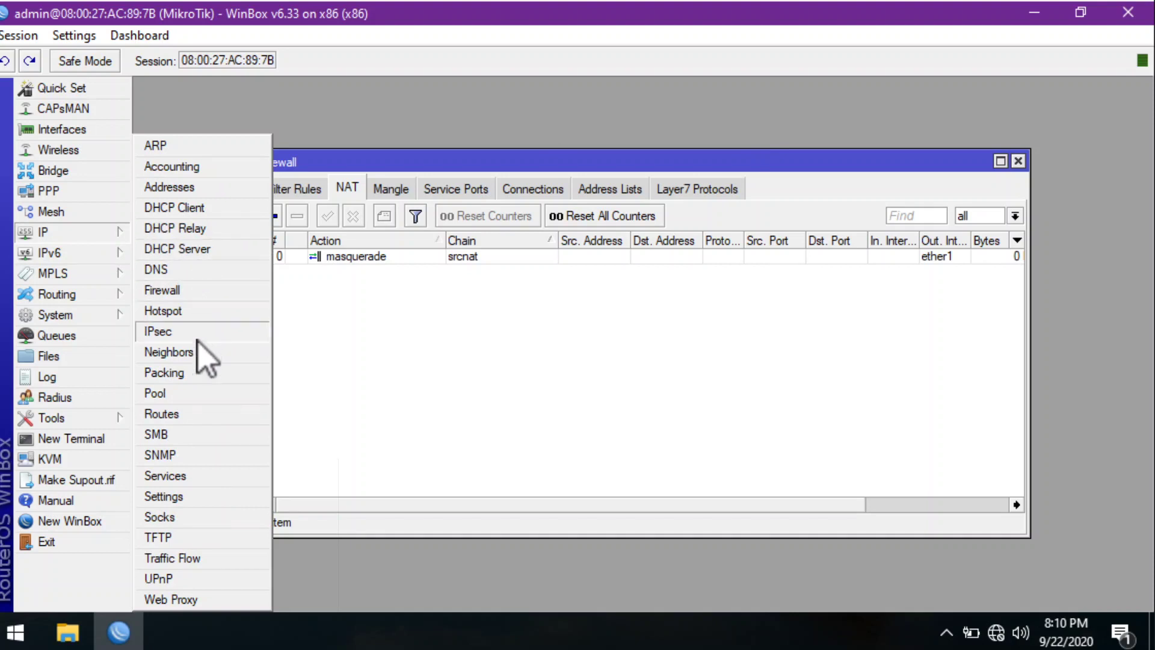
pyautogui.click(192, 415)
pyautogui.click(421, 256)
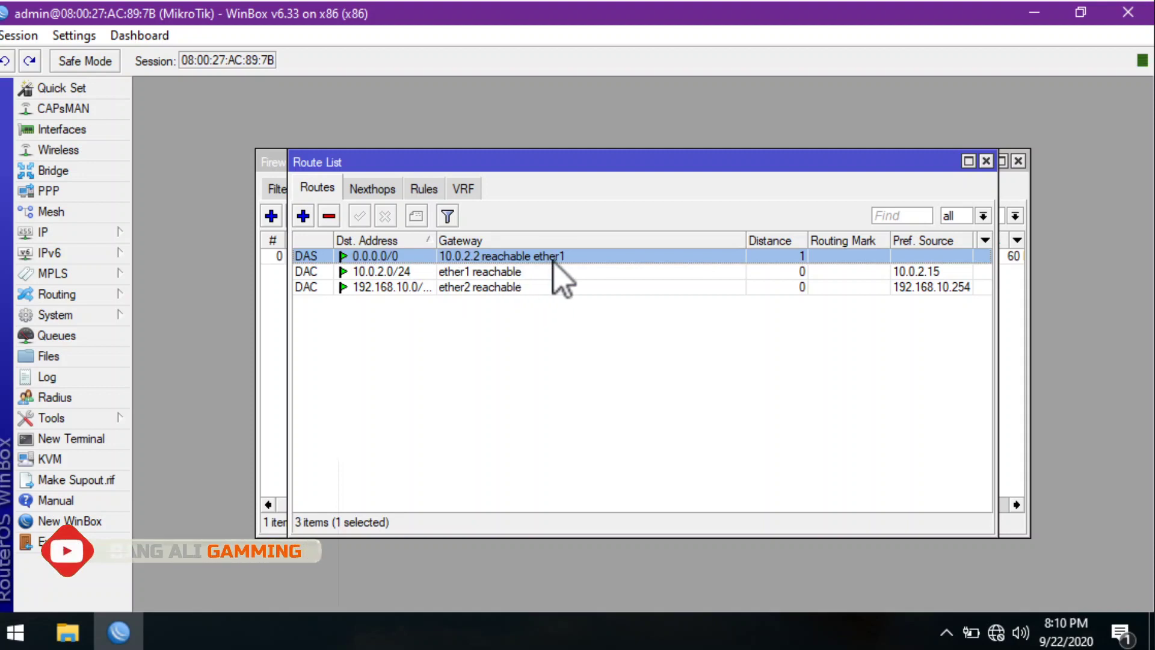
pyautogui.click(987, 161)
pyautogui.click(1017, 161)
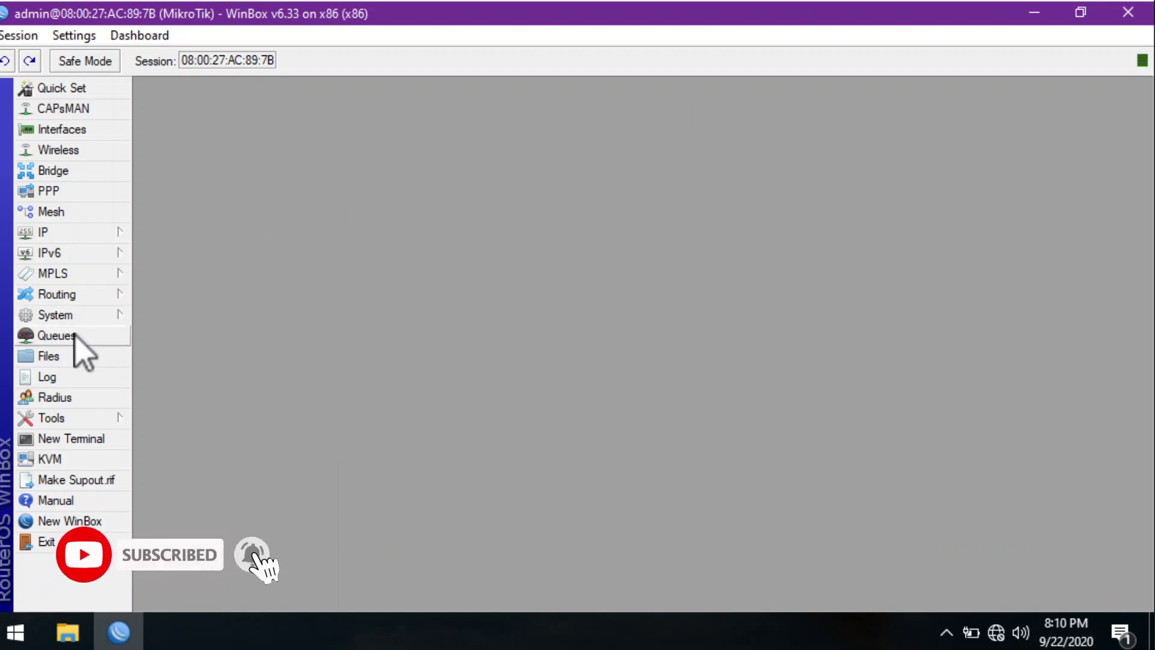
# Step: Create a simple queue named jaringan_10 with target 192.168.10.0/24
pyautogui.click(58, 335)
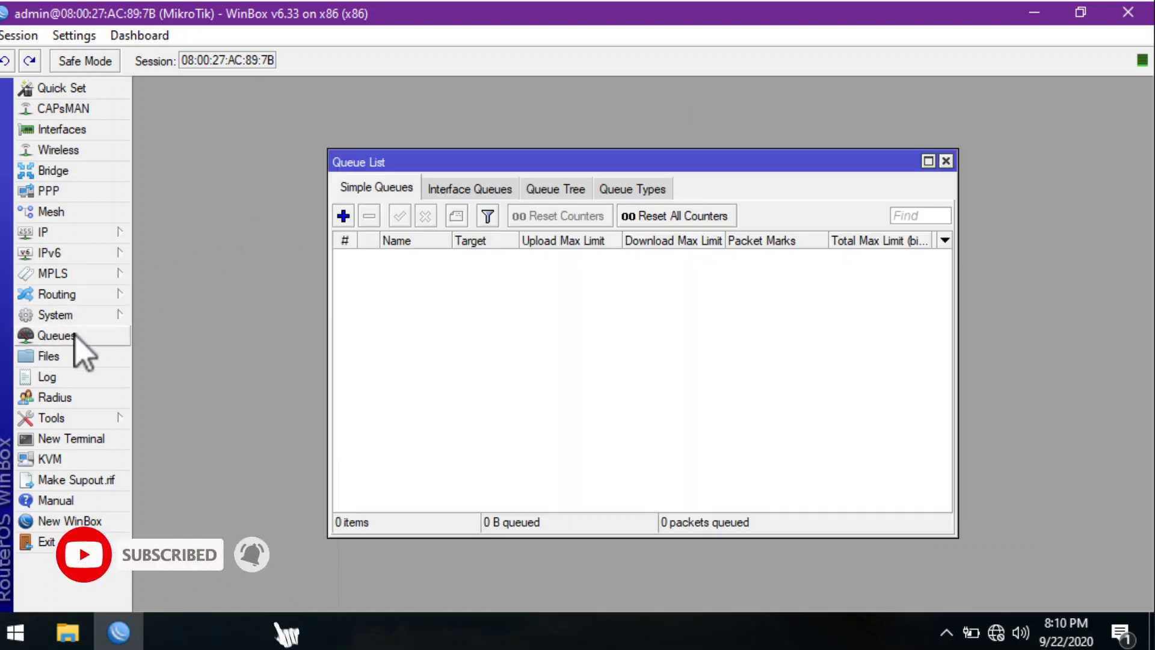
pyautogui.click(343, 215)
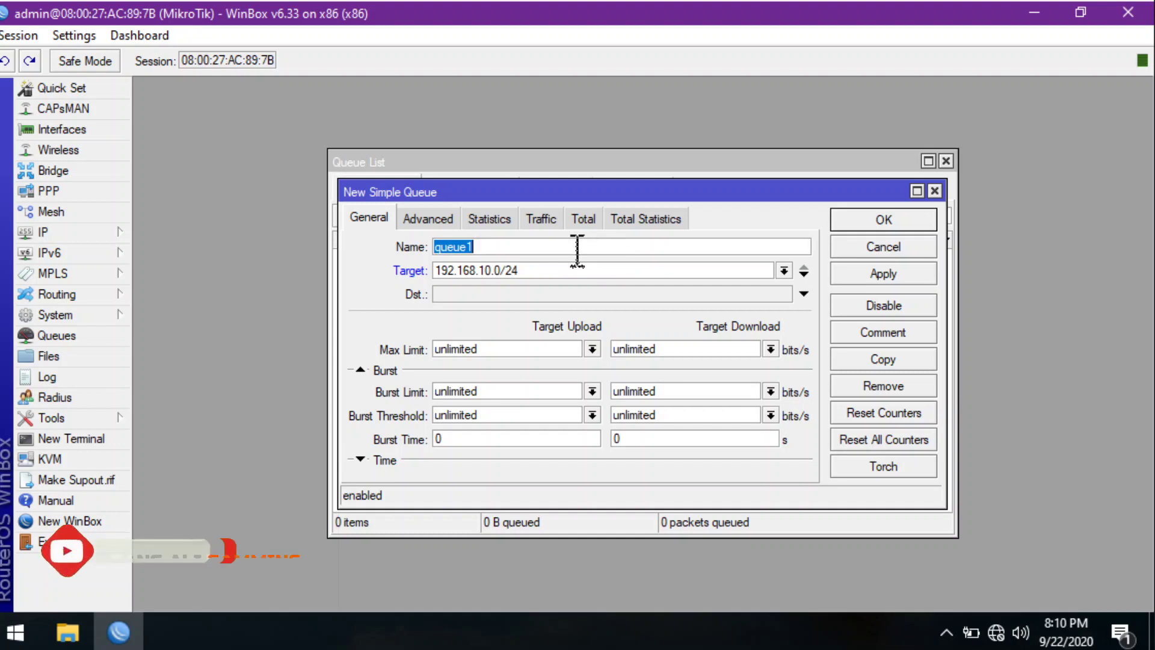
pyautogui.write('jaringan')
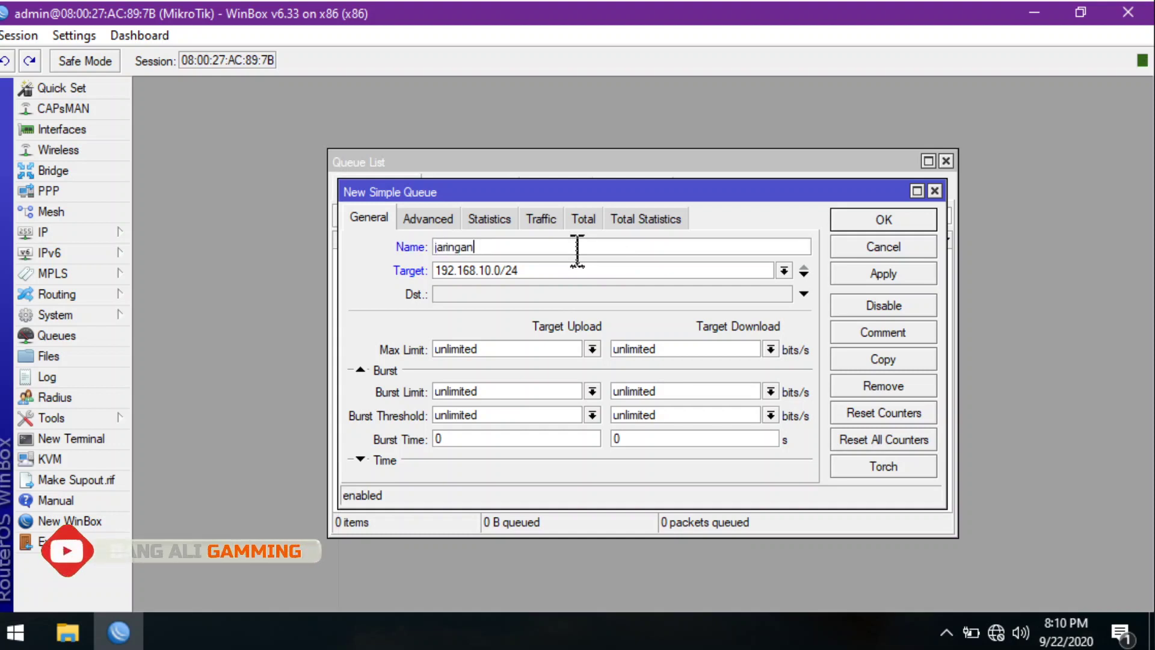
pyautogui.write('_10')
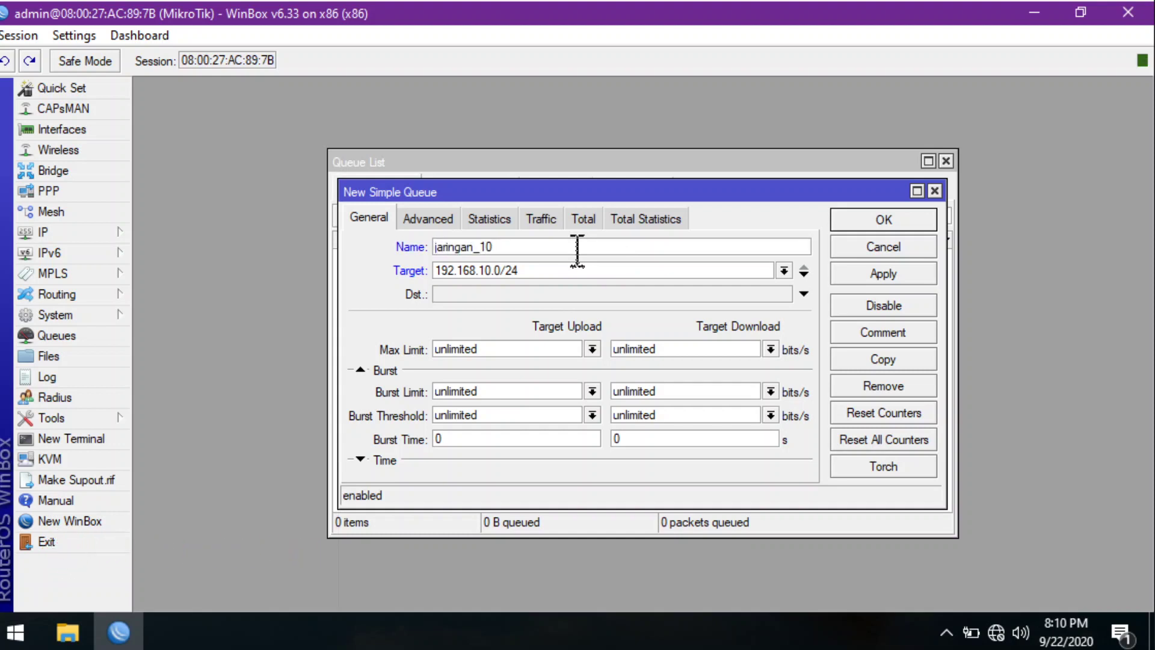
# Step: Set the queue's max limit to 128k for target upload and 1M for target download, and save the queue
pyautogui.click(592, 349)
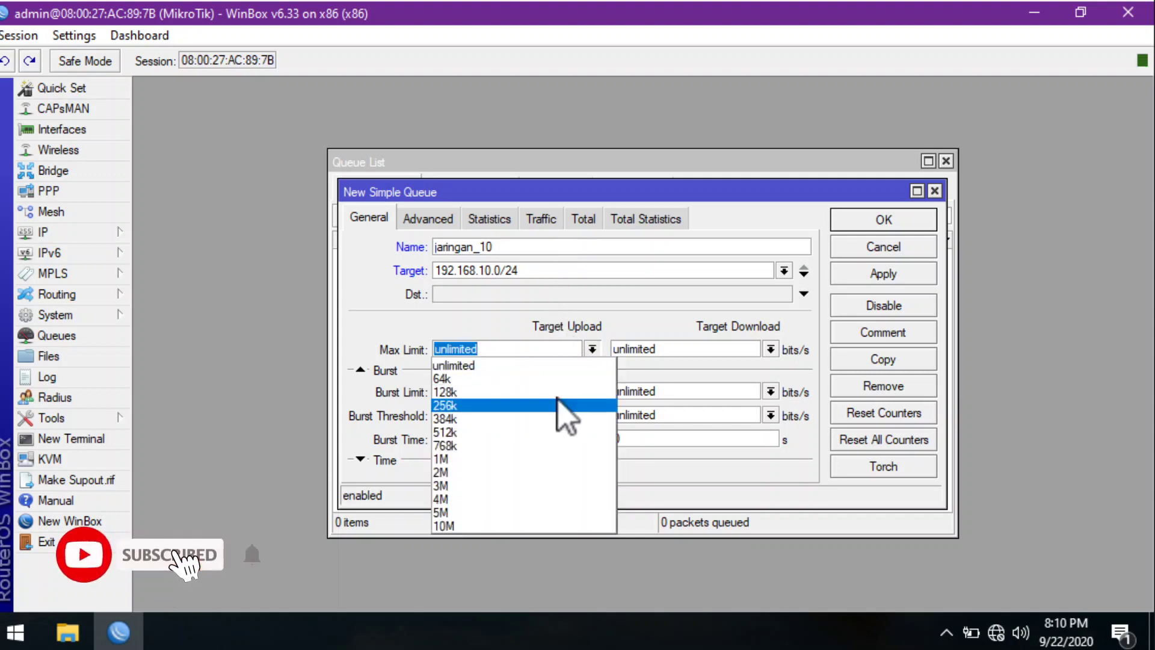
pyautogui.click(563, 392)
pyautogui.click(770, 349)
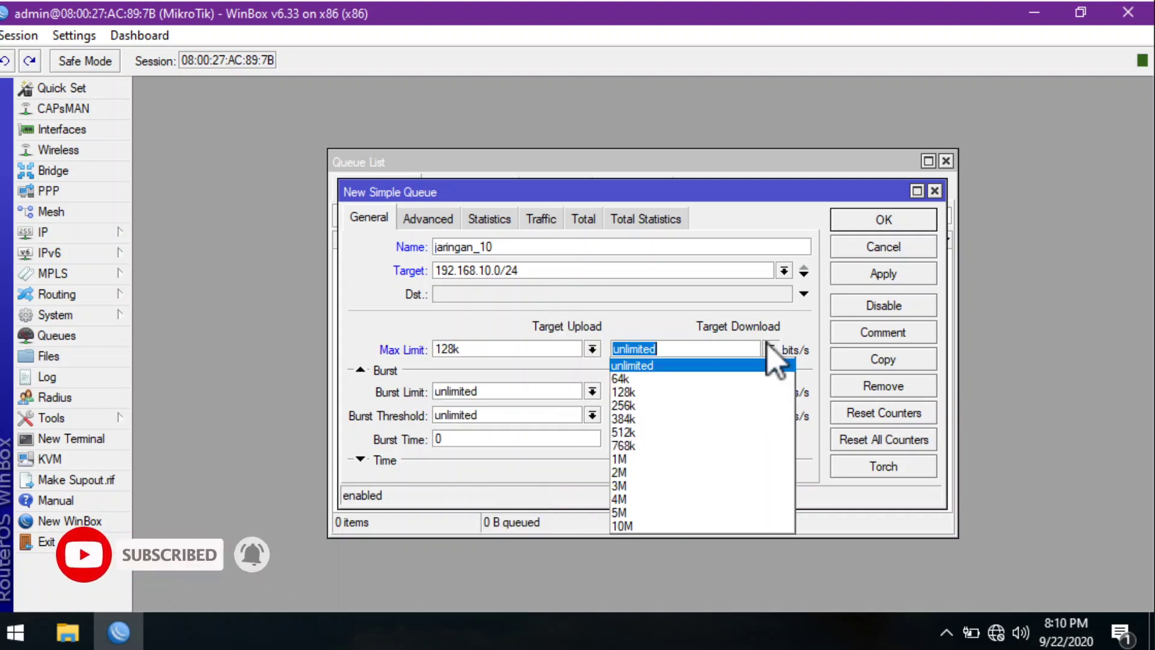
pyautogui.click(728, 458)
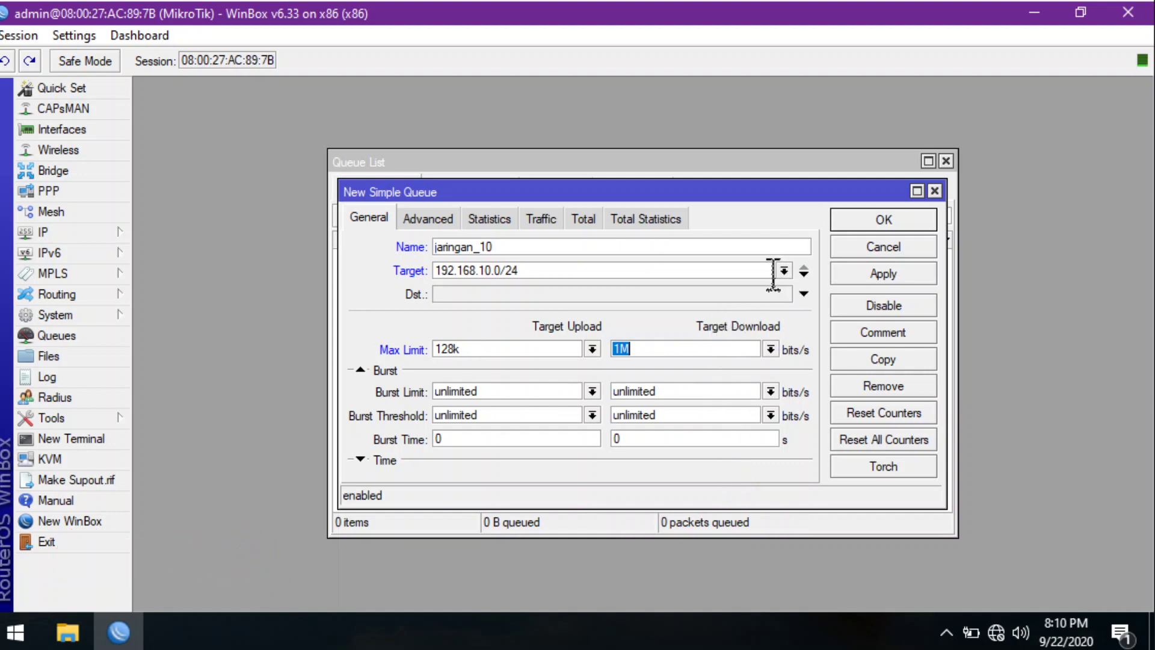
pyautogui.click(870, 274)
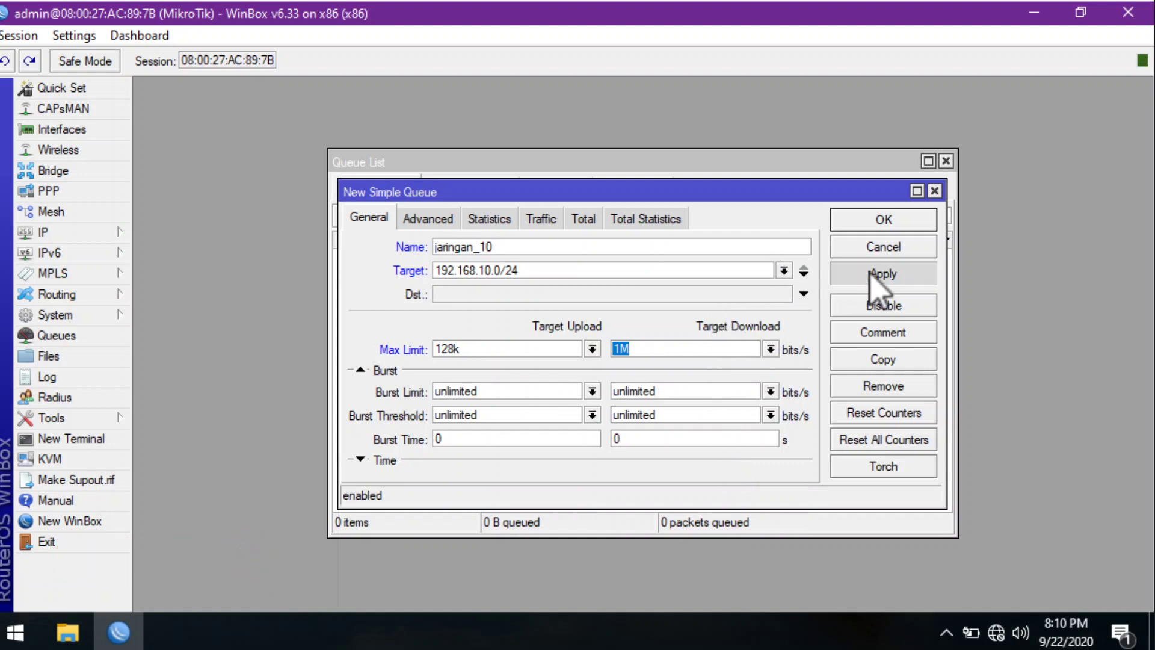
pyautogui.click(873, 218)
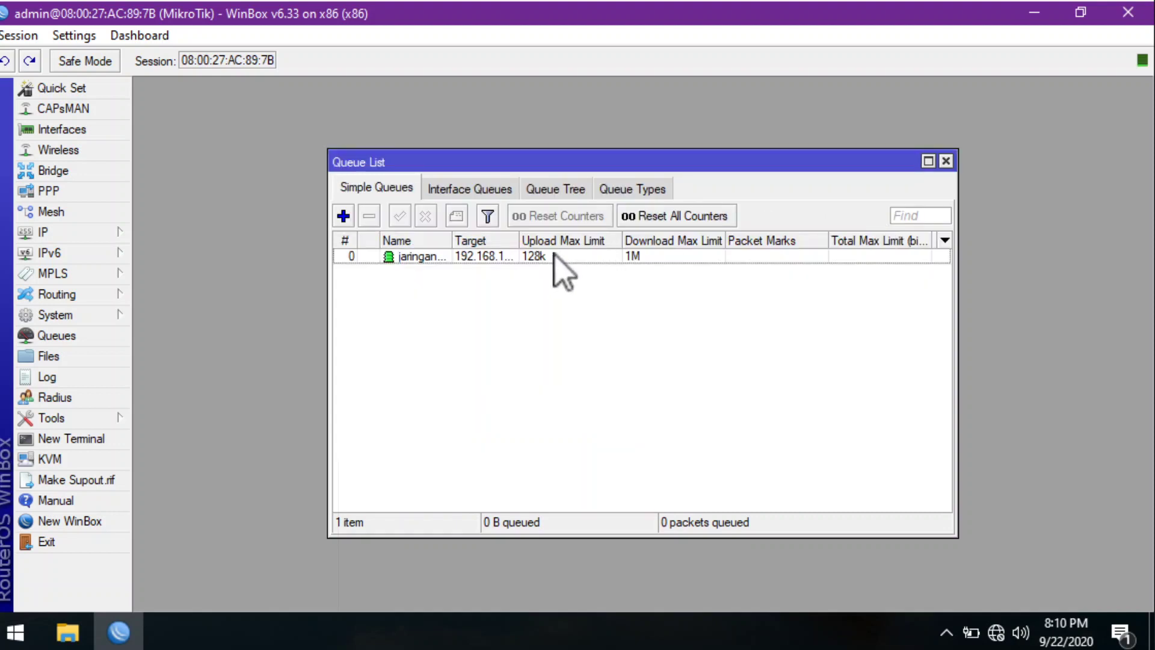
# Step: Widen the Target and Name columns of the simple queue list so their full values can be read
pyautogui.click(553, 257)
pyautogui.moveTo(518, 240); pyautogui.dragTo(587, 240)
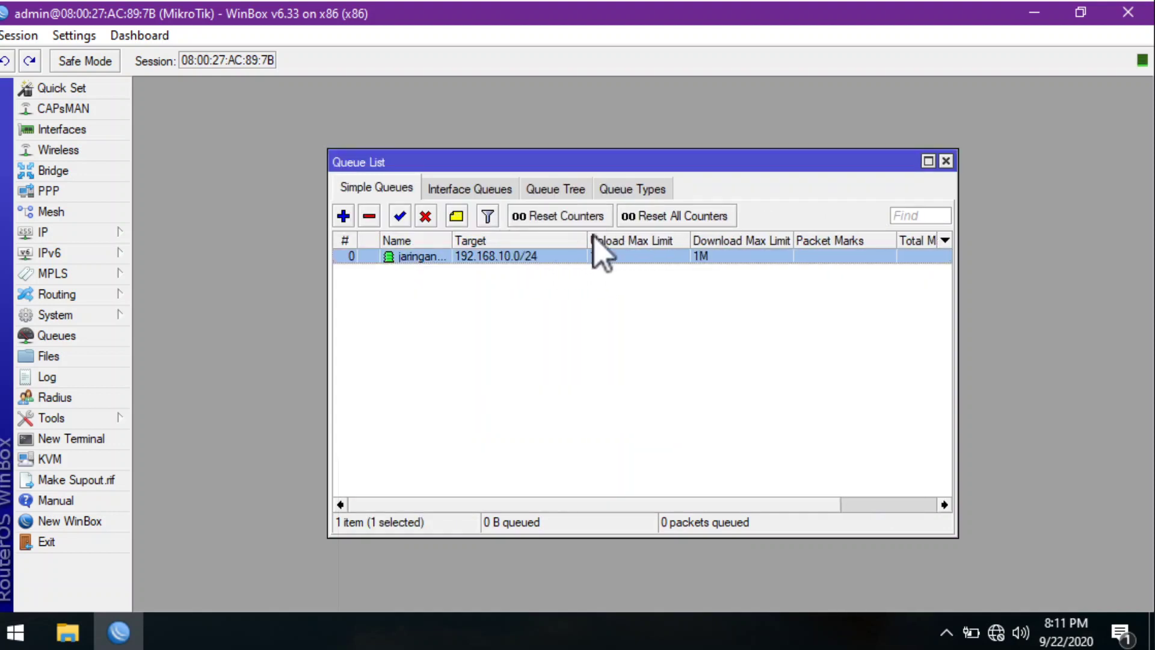
pyautogui.click(595, 325)
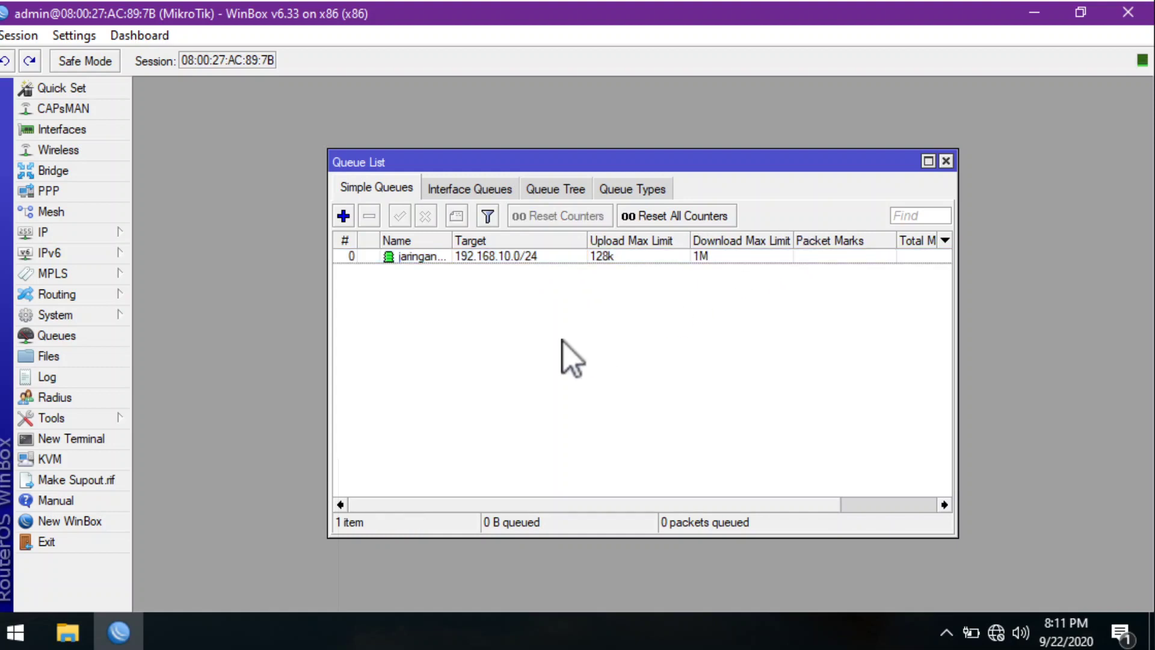
pyautogui.moveTo(455, 240); pyautogui.dragTo(510, 240)
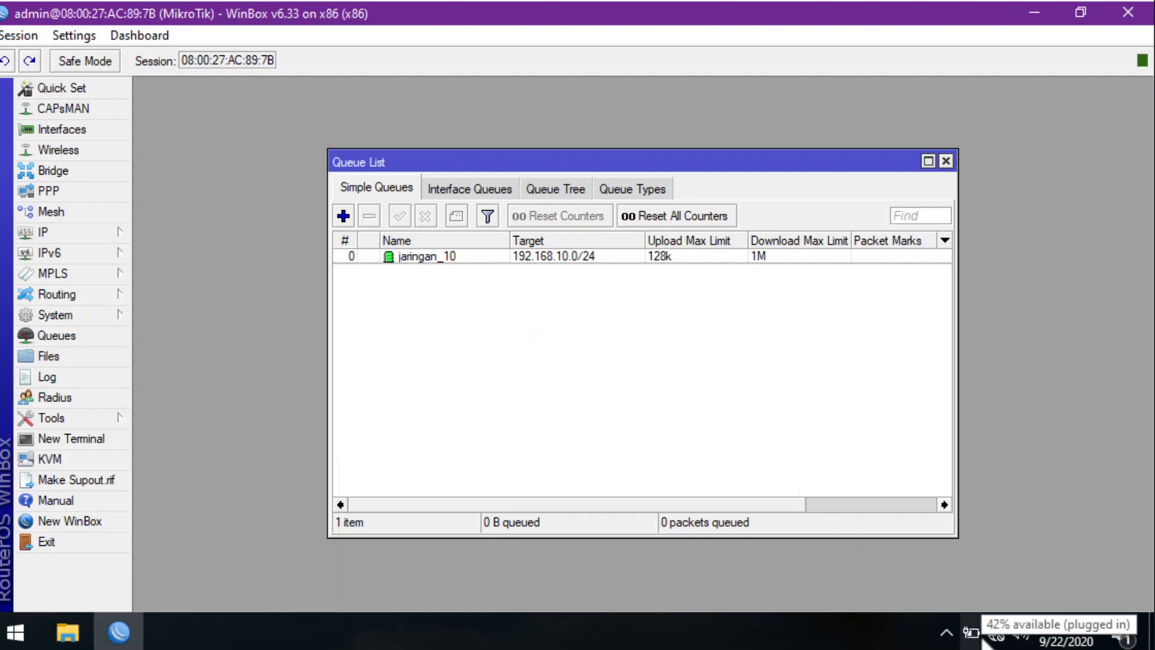
# Step: Switch to the Windows Control Panel and open the network adapter settings
pyautogui.click(13, 636)
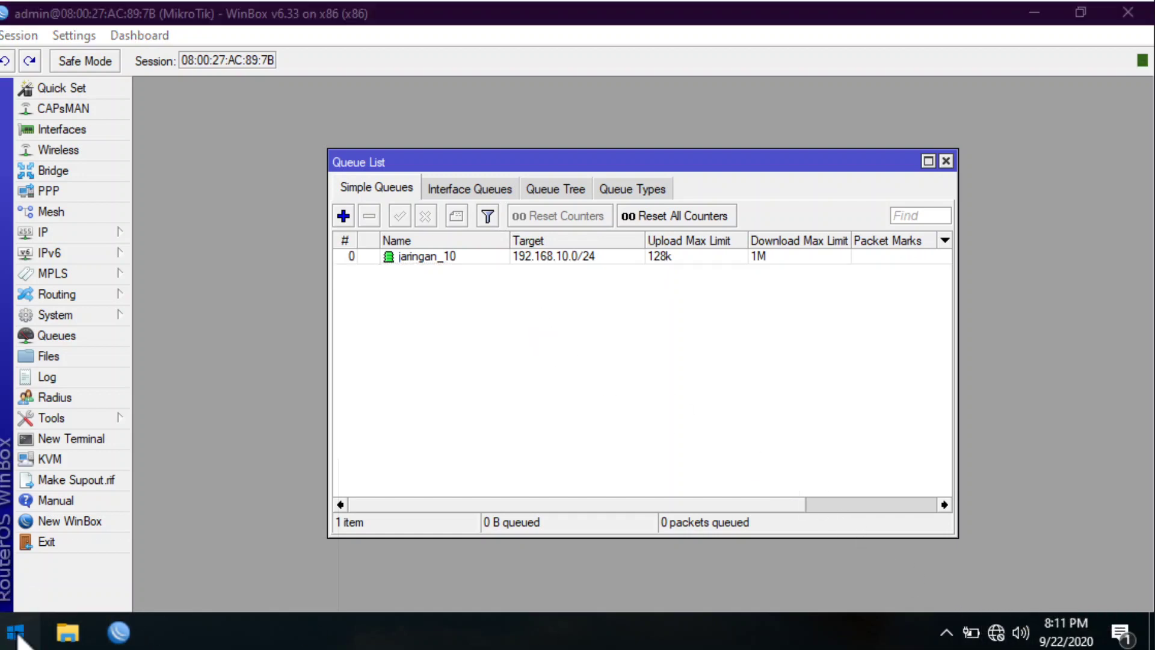
pyautogui.write('contro')
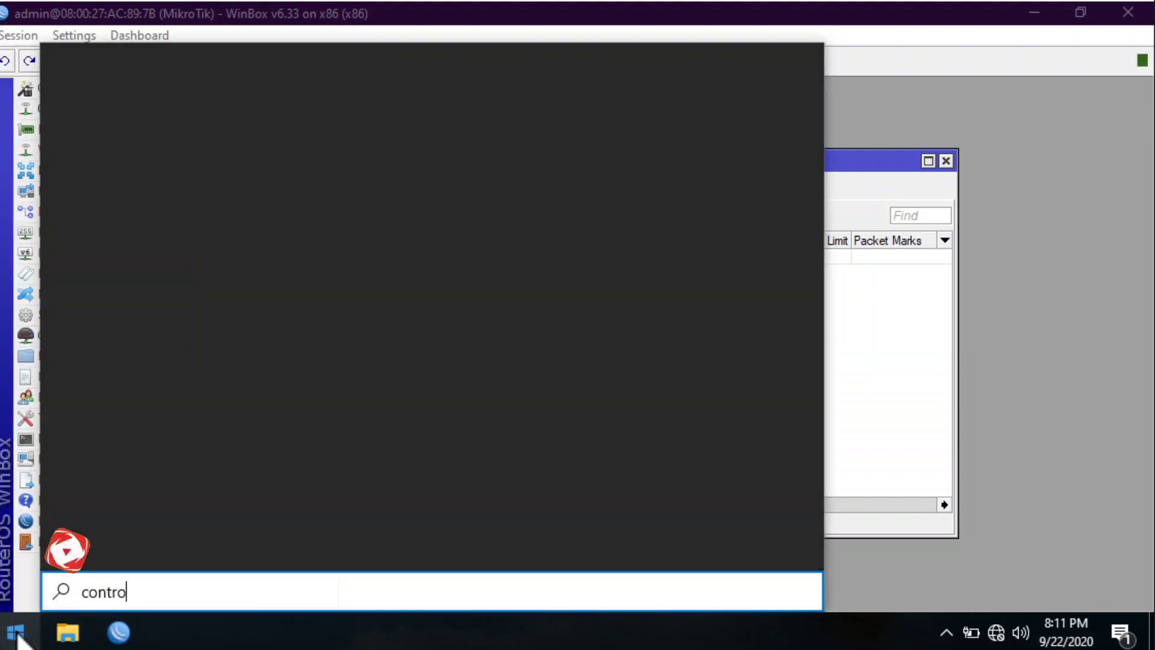
pyautogui.write('l')
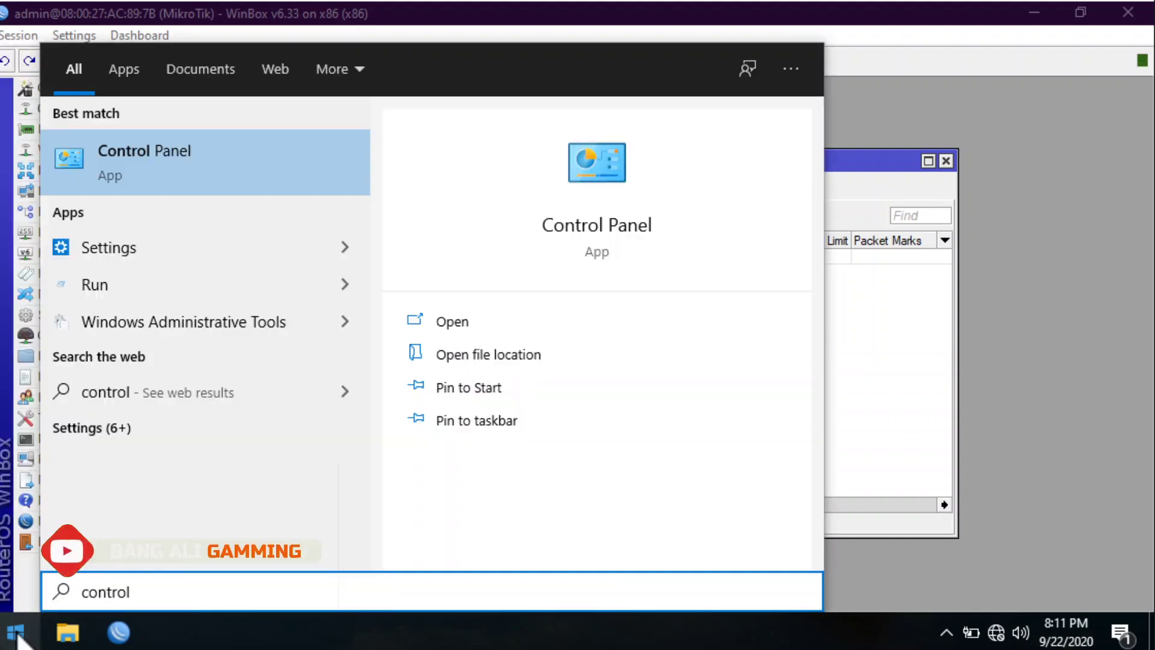
pyautogui.press('Escape')
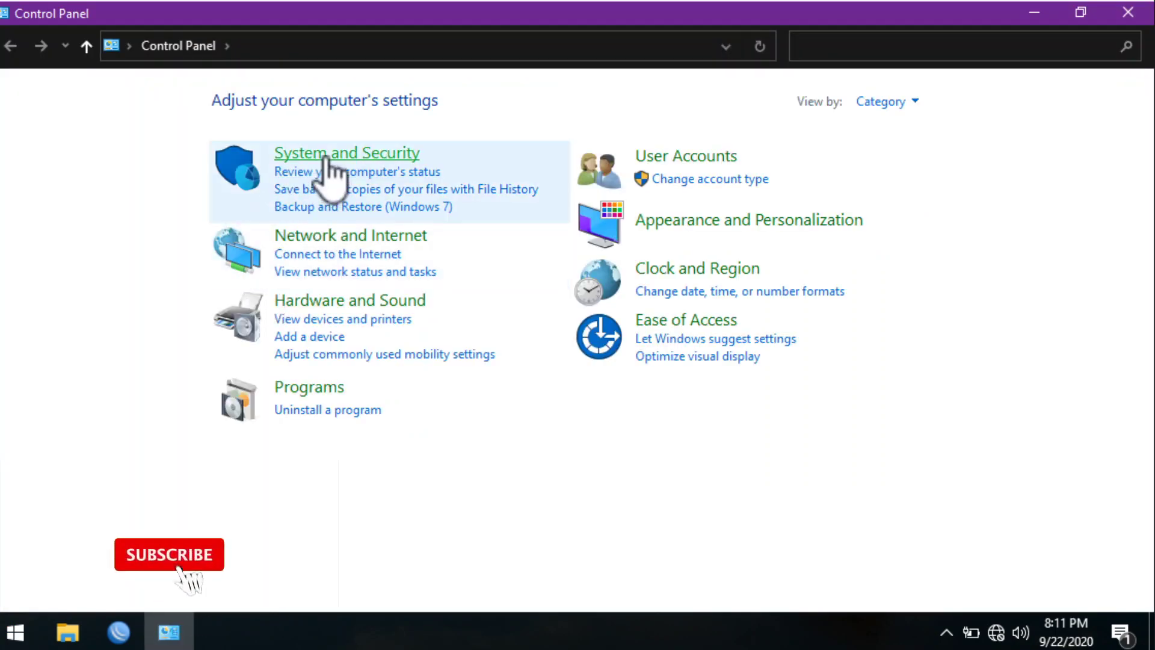
pyautogui.click(328, 236)
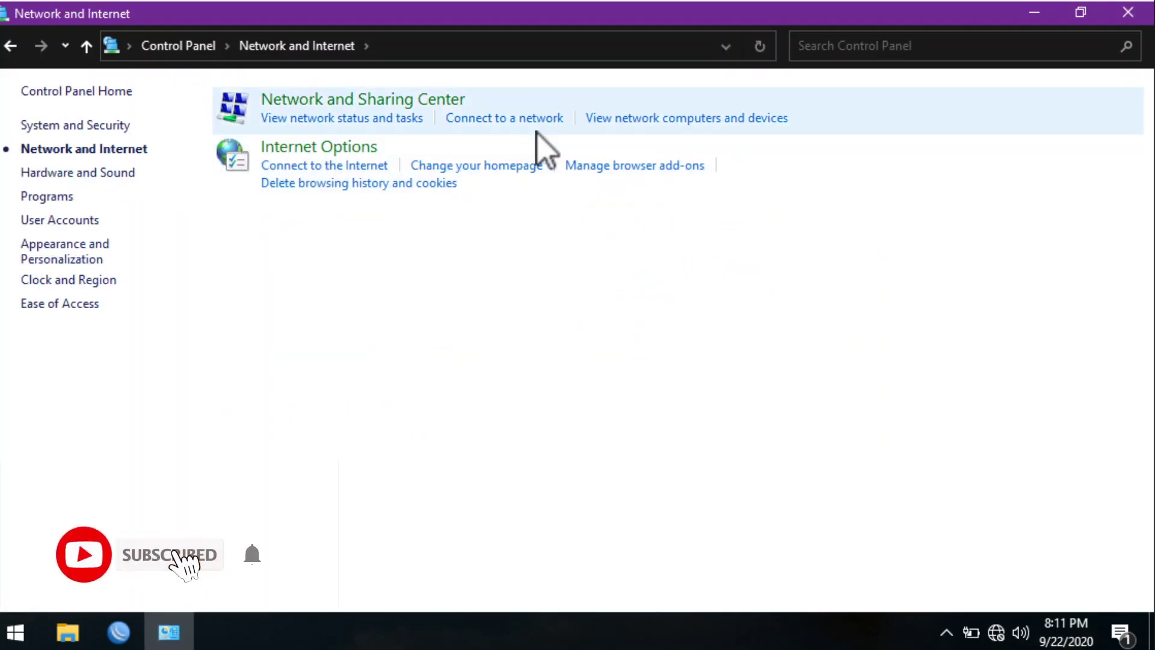
pyautogui.click(501, 95)
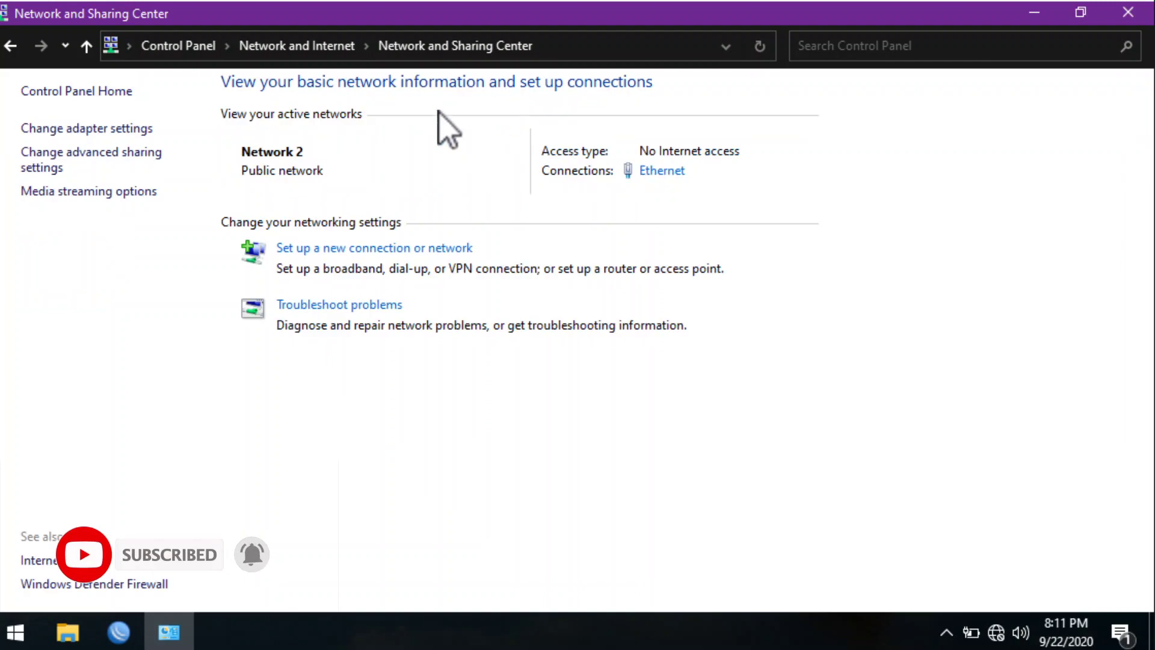
pyautogui.click(114, 129)
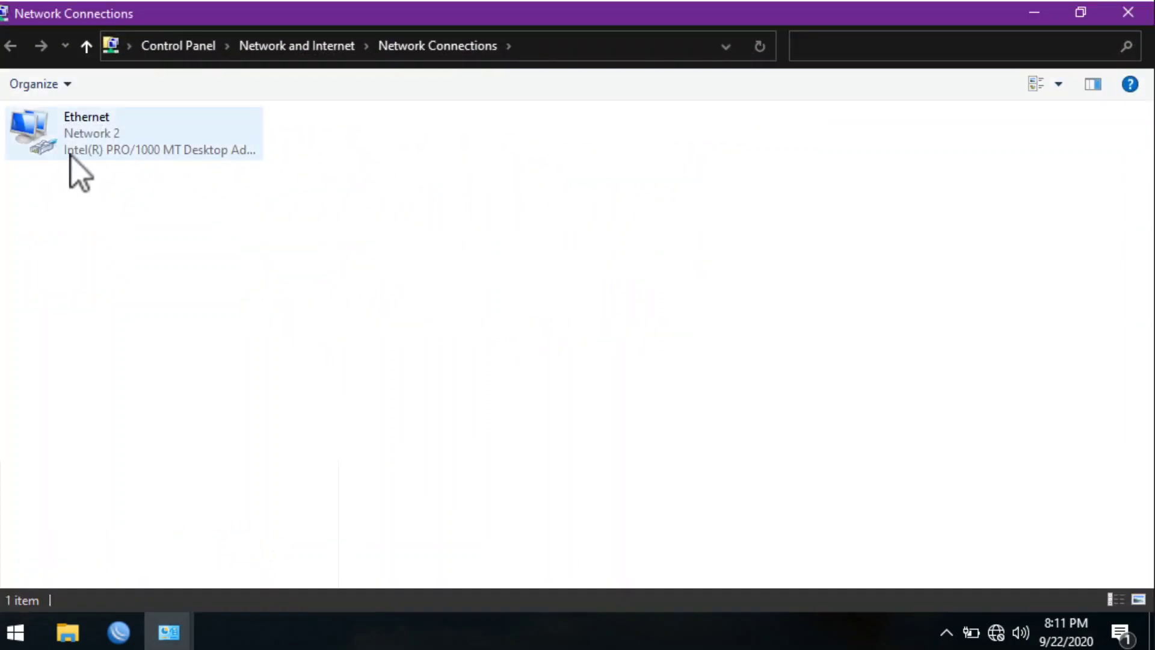
# Step: Disable the Ethernet adapter and enable it again to renew its connection
pyautogui.click(71, 157)
pyautogui.rightClick(69, 155)
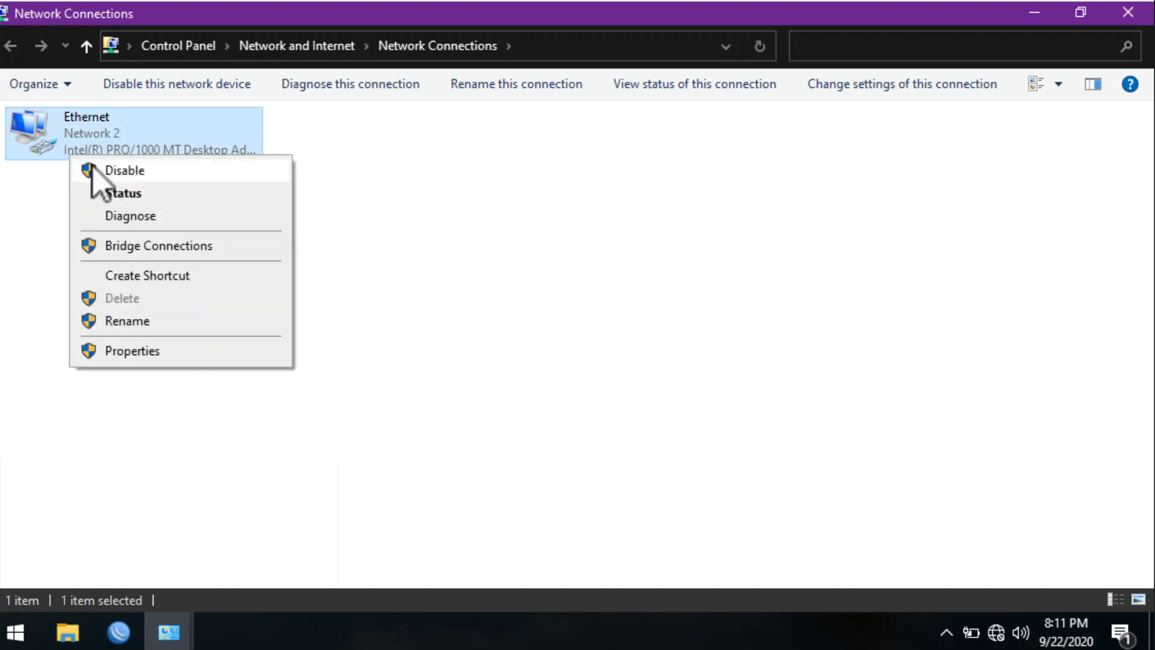
pyautogui.click(97, 172)
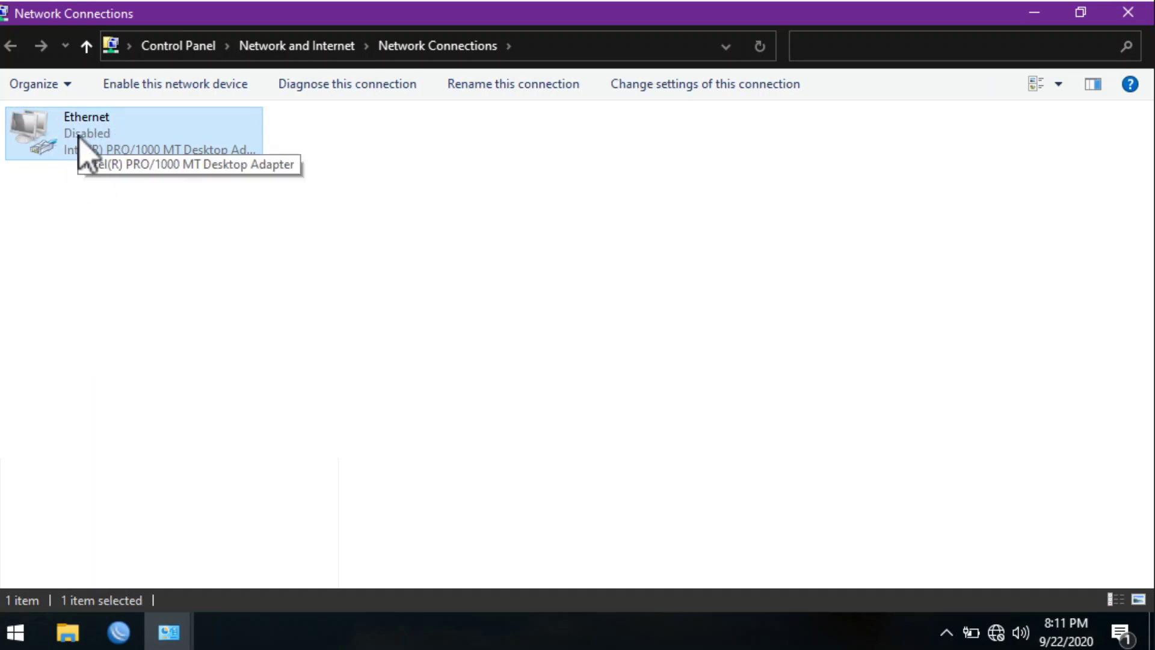
pyautogui.rightClick(81, 138)
pyautogui.click(104, 151)
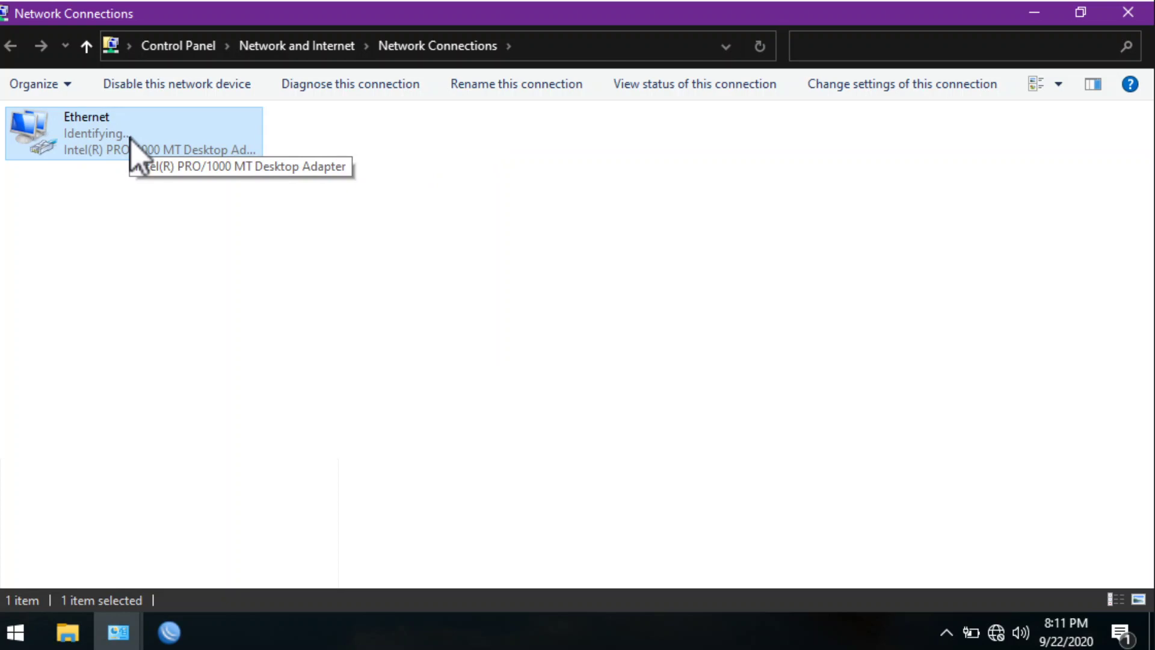
# Step: Refresh the network connections to check the Ethernet adapter's status, and close the Control Panel windows
pyautogui.rightClick(412, 140)
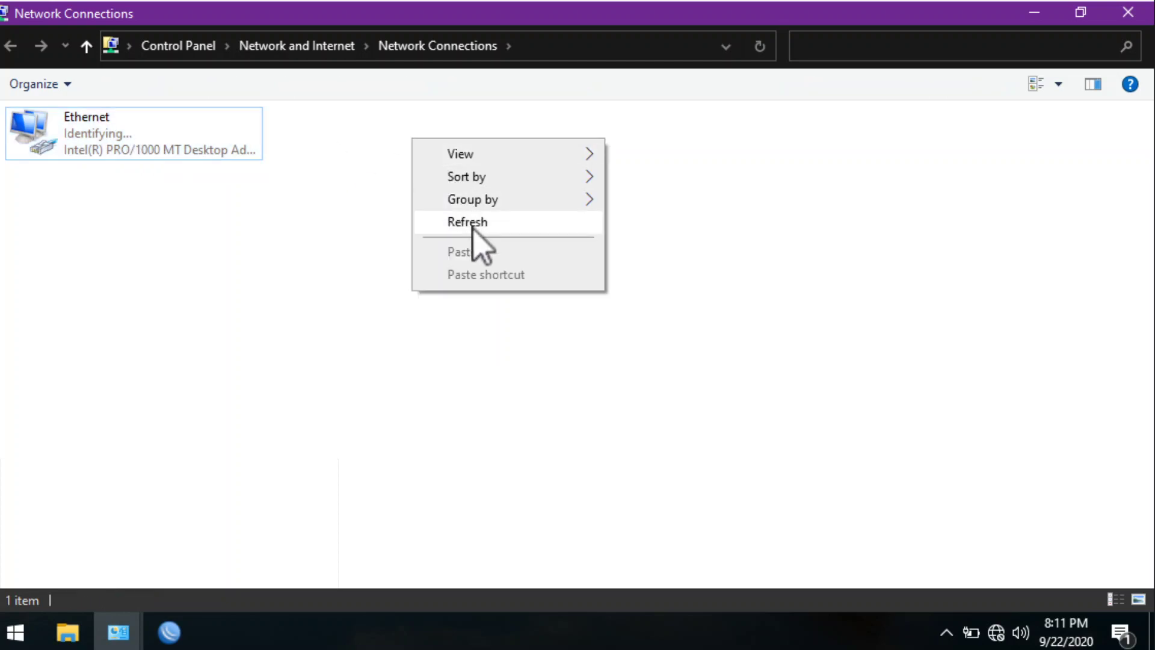
pyautogui.click(472, 223)
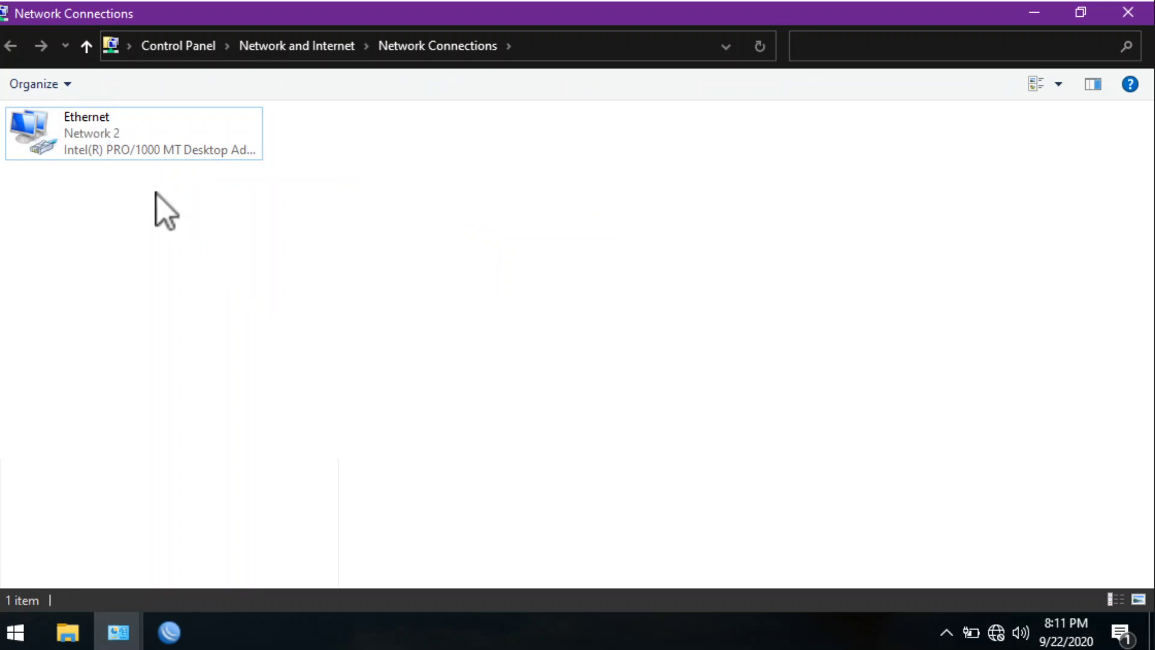
pyautogui.click(137, 151)
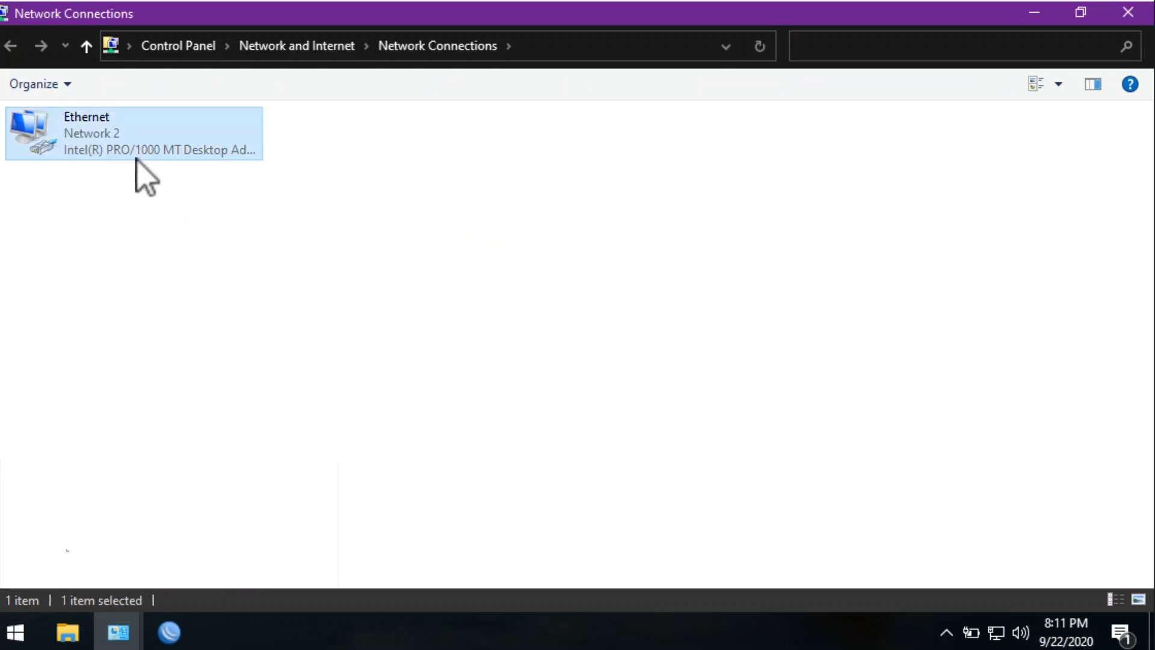
pyautogui.click(1128, 13)
pyautogui.click(820, 40)
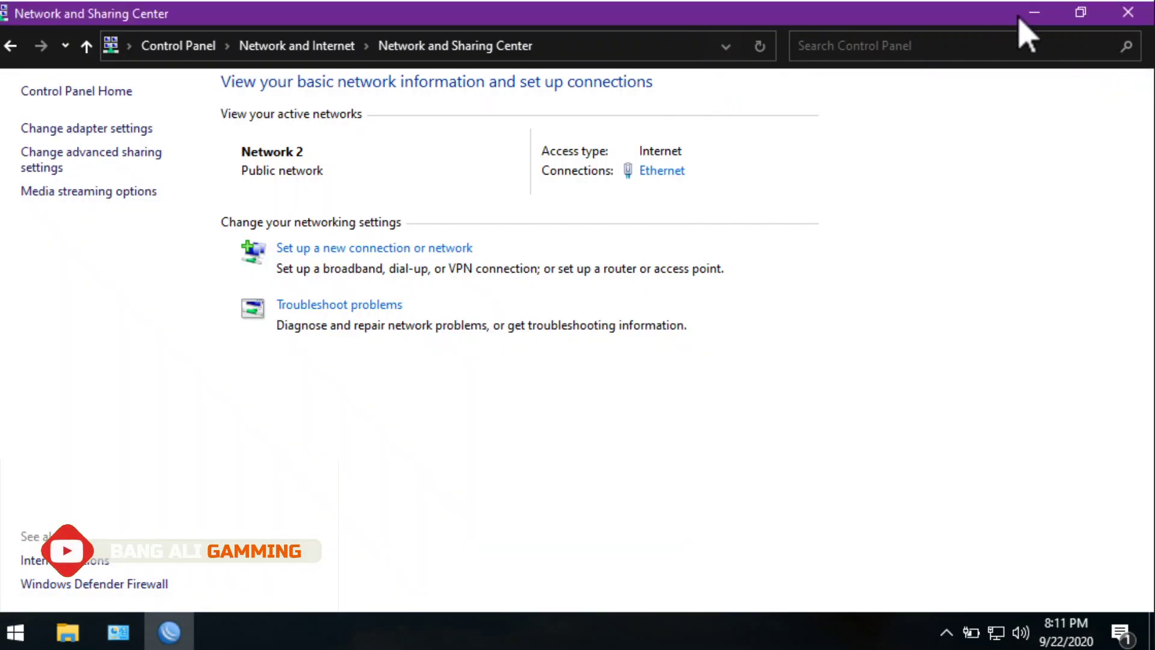
pyautogui.click(1128, 12)
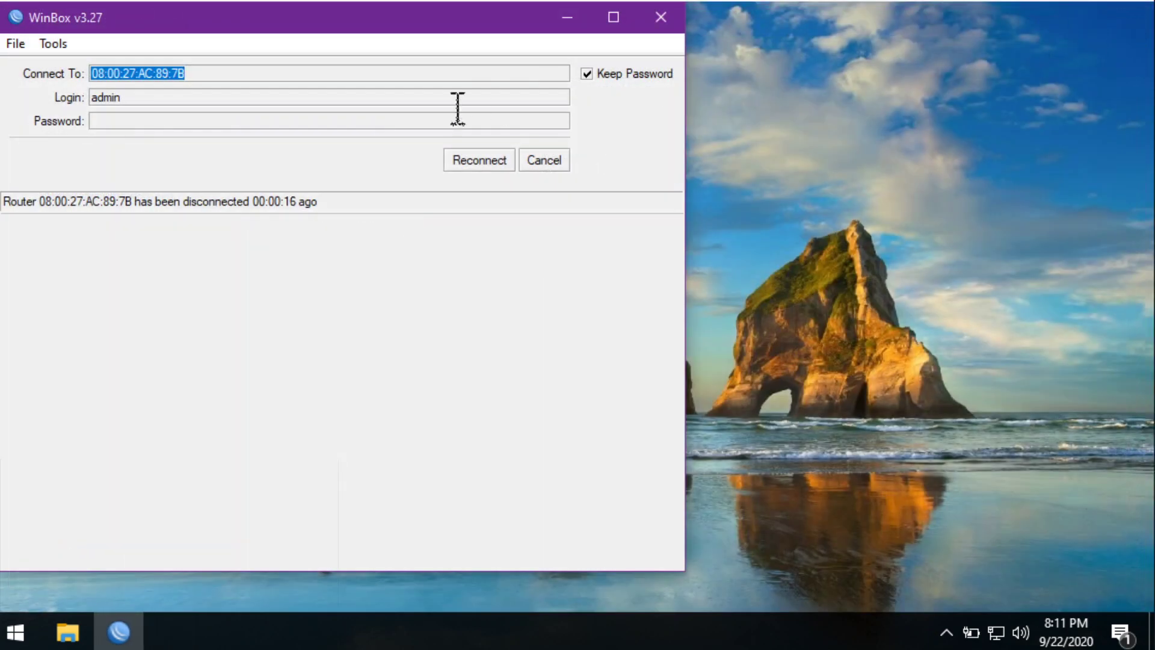
# Step: Reconnect WinBox to the router, dismissing the welcome notice, and move the queue list aside
pyautogui.click(508, 162)
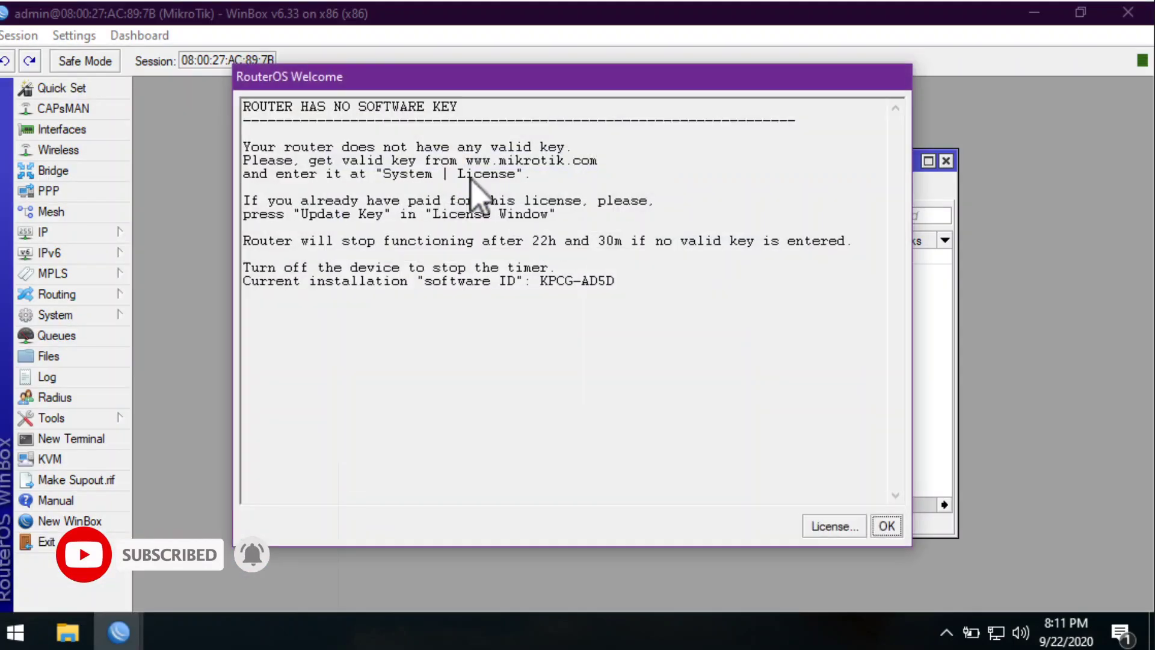
pyautogui.click(887, 526)
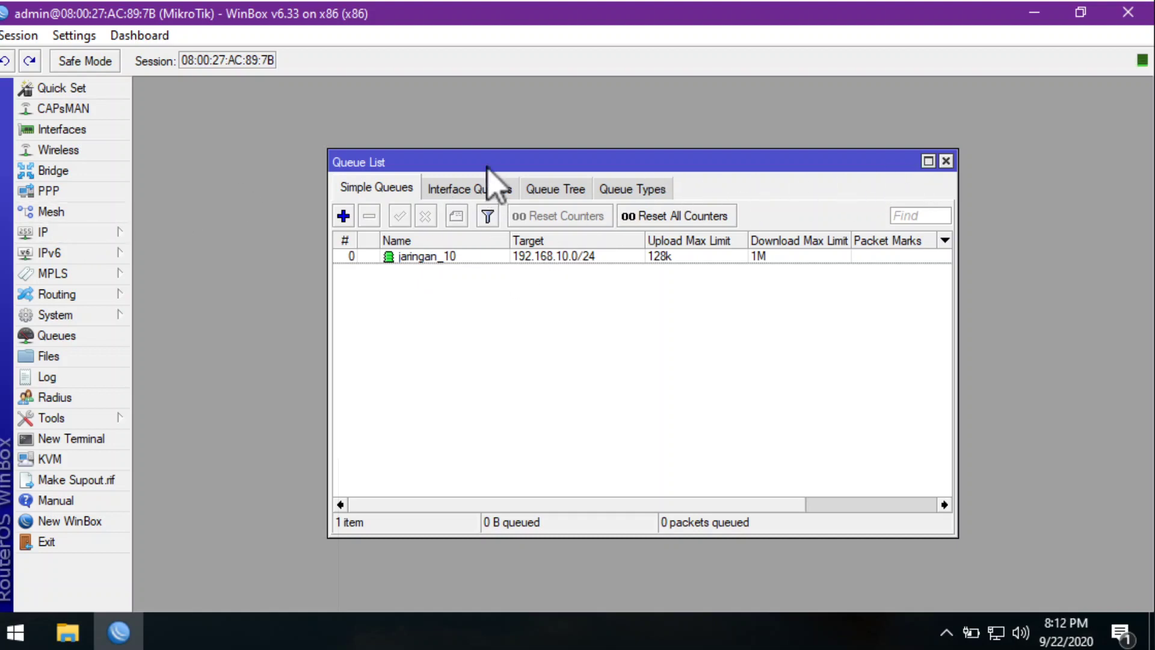
pyautogui.moveTo(486, 164); pyautogui.dragTo(346, 267)
# Step: Examine the client's active address in the DHCP server leases, with the window beside the queue list and the Active Address column widened
pyautogui.click(85, 232)
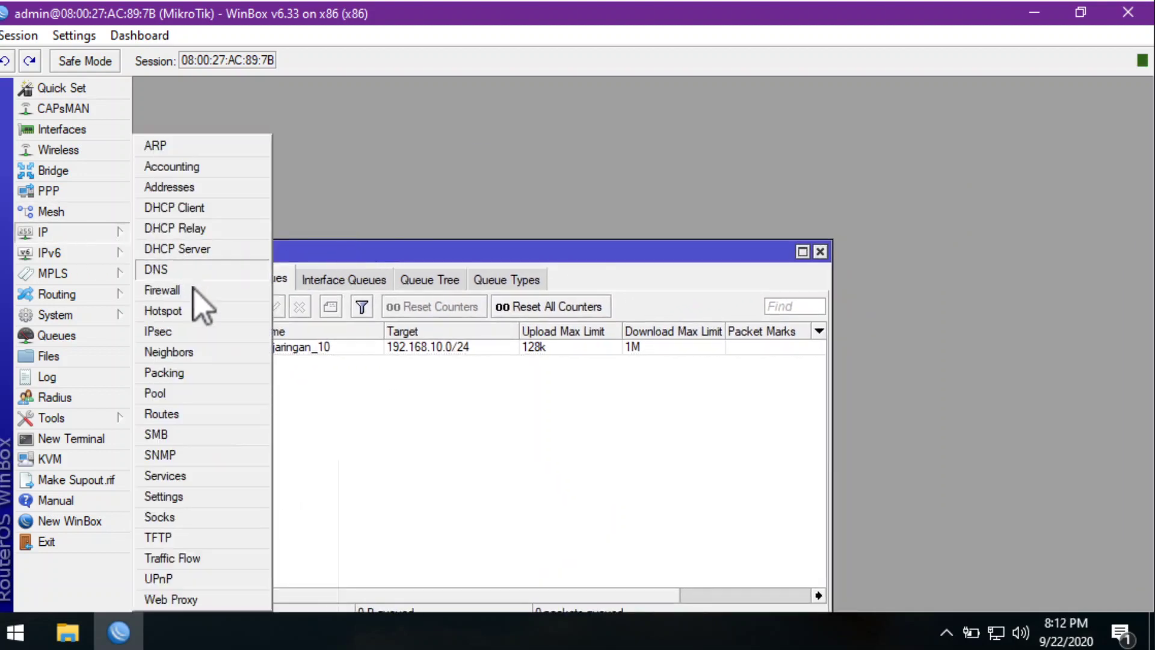
pyautogui.click(211, 249)
pyautogui.click(349, 189)
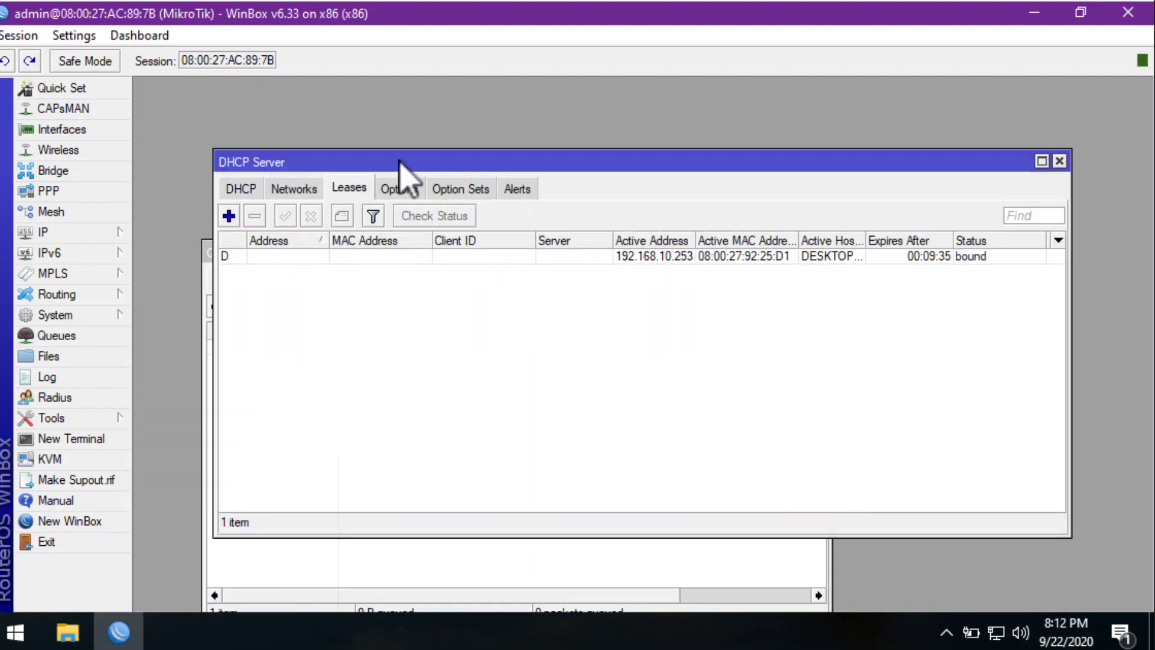
pyautogui.moveTo(401, 162); pyautogui.dragTo(540, 188)
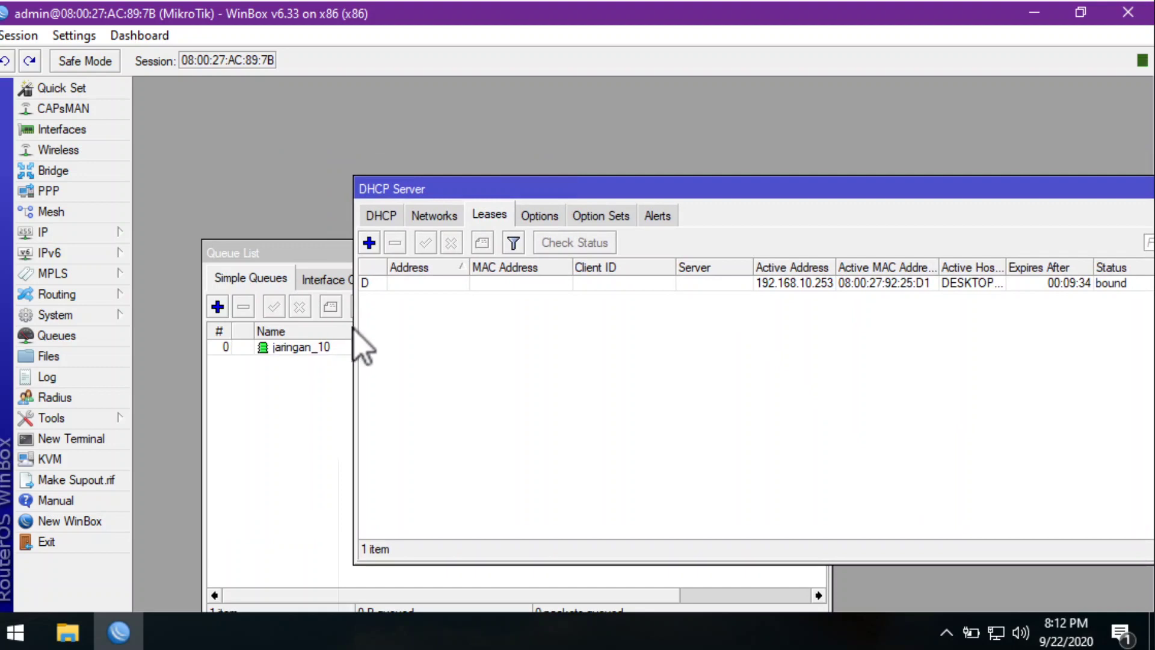
pyautogui.moveTo(355, 325); pyautogui.dragTo(492, 325)
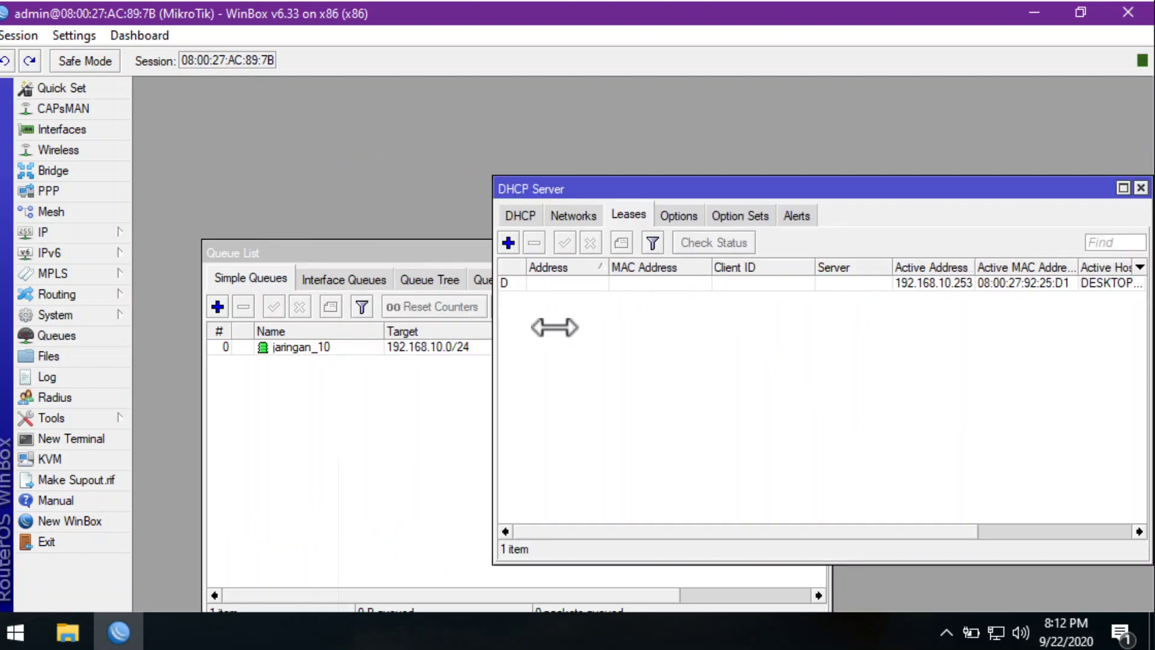
pyautogui.click(963, 288)
pyautogui.moveTo(975, 266); pyautogui.dragTo(1051, 265)
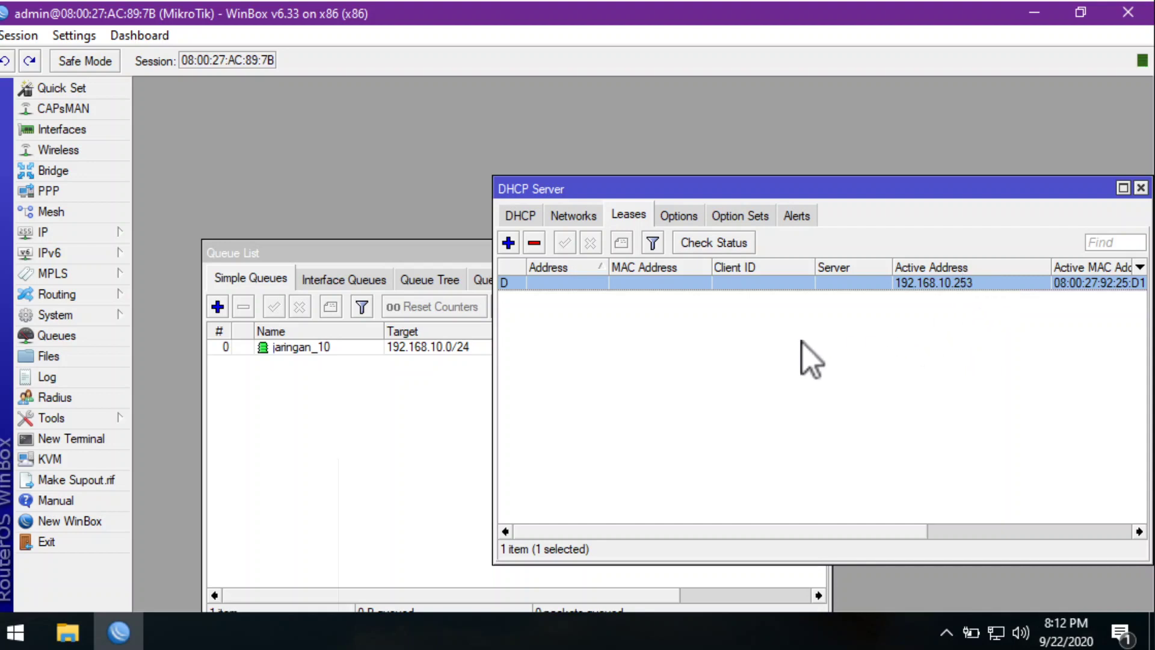
# Step: Open Firefox on the client and search Google for "speedtest"
pyautogui.click(13, 632)
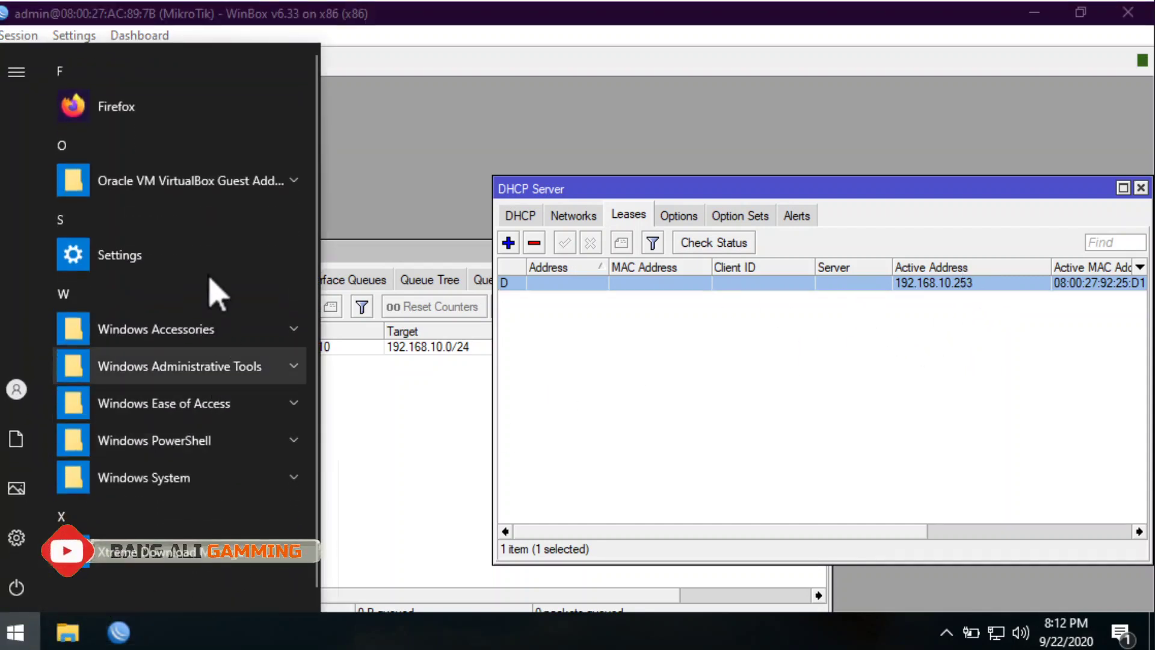
pyautogui.click(140, 117)
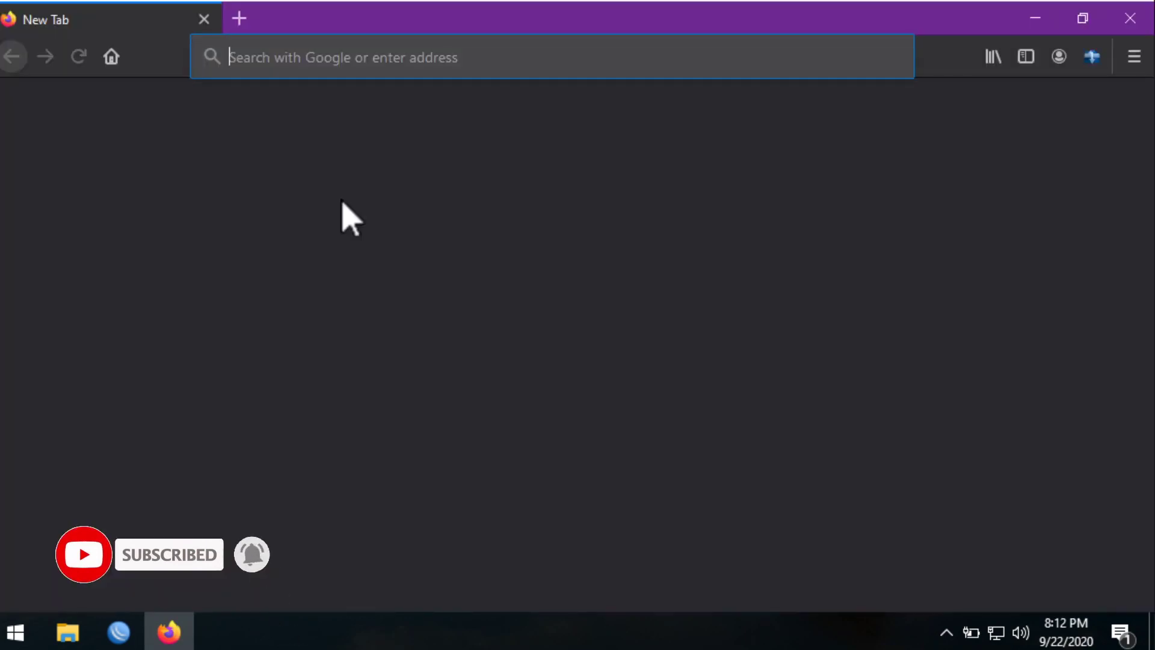
pyautogui.write('sp')
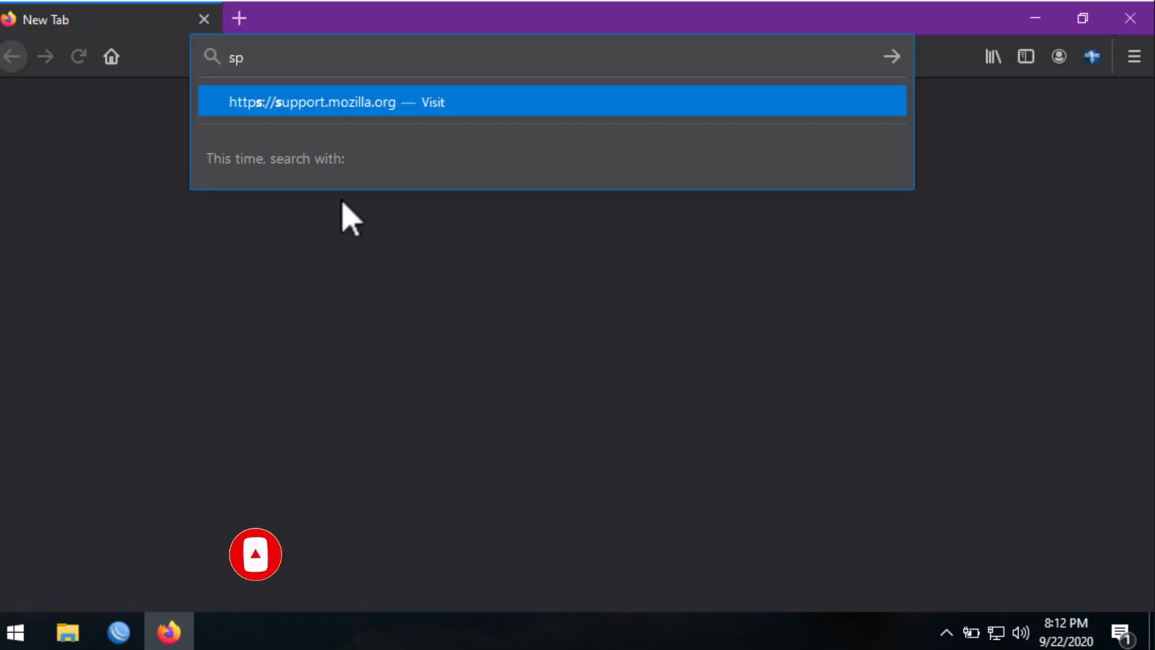
pyautogui.write('eedtext')
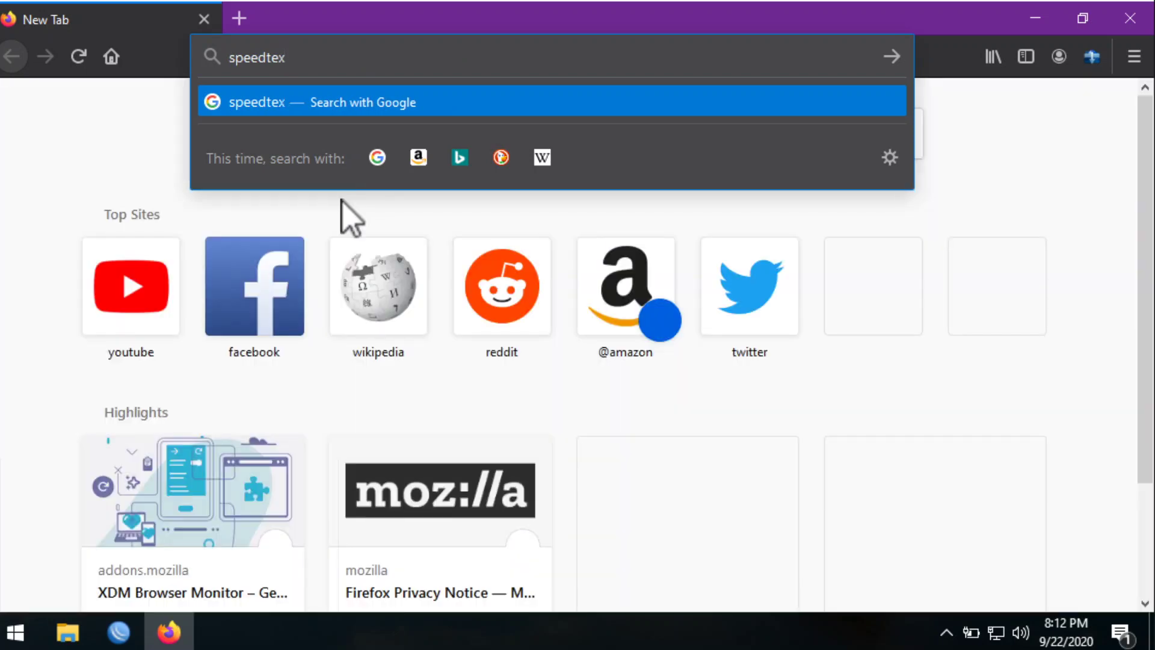
pyautogui.press('Return')
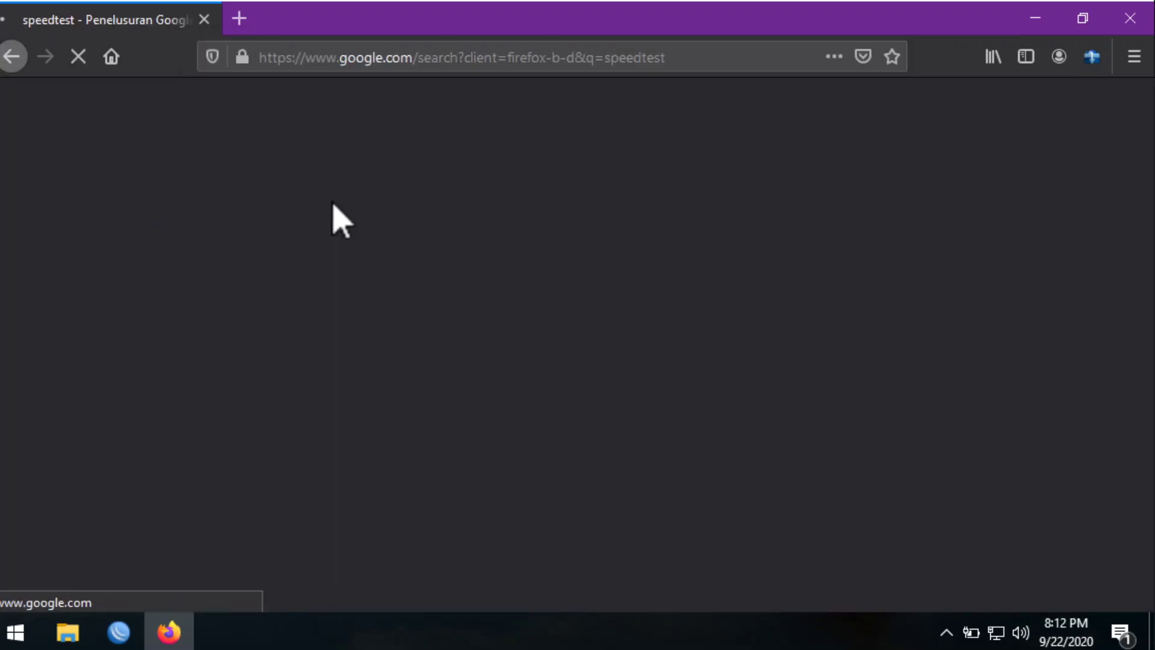
# Step: Open the Speedtest by Ookla site from the search results and start the speed test
pyautogui.scroll(-3, 409, 349)
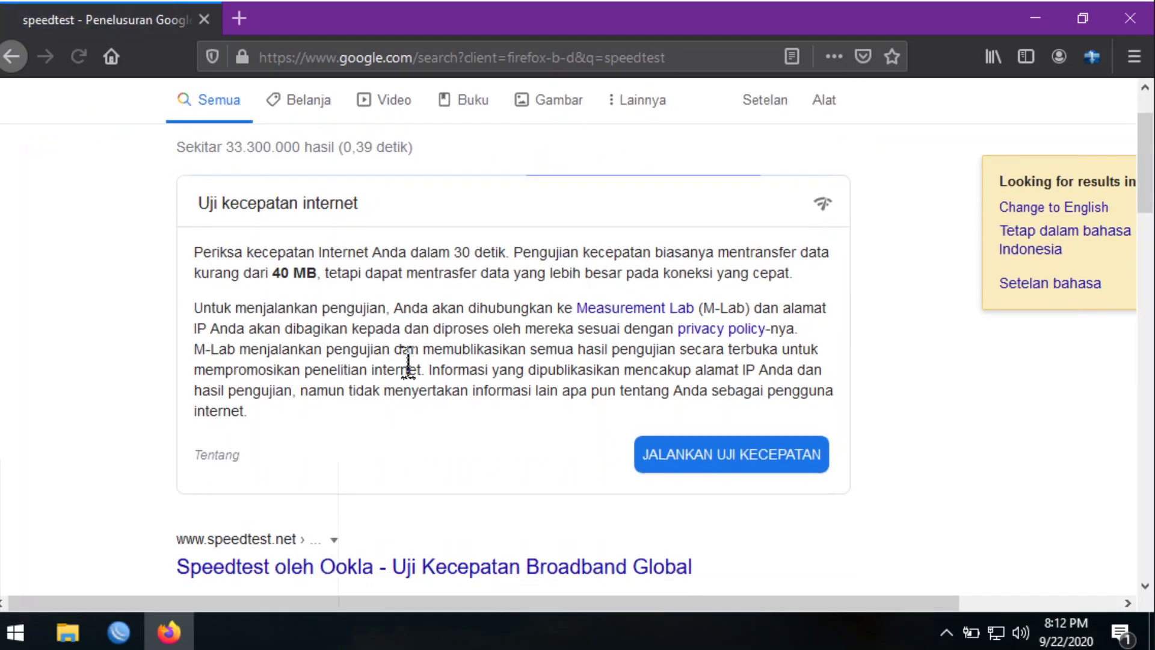
pyautogui.scroll(-3, 385, 372)
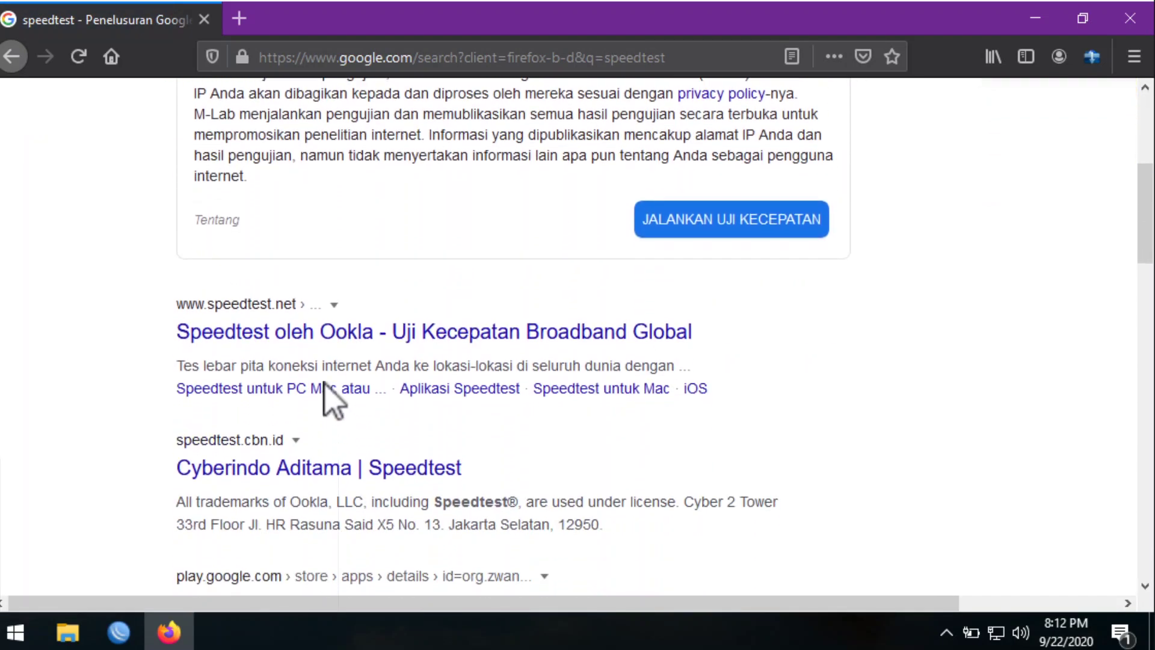
pyautogui.click(335, 331)
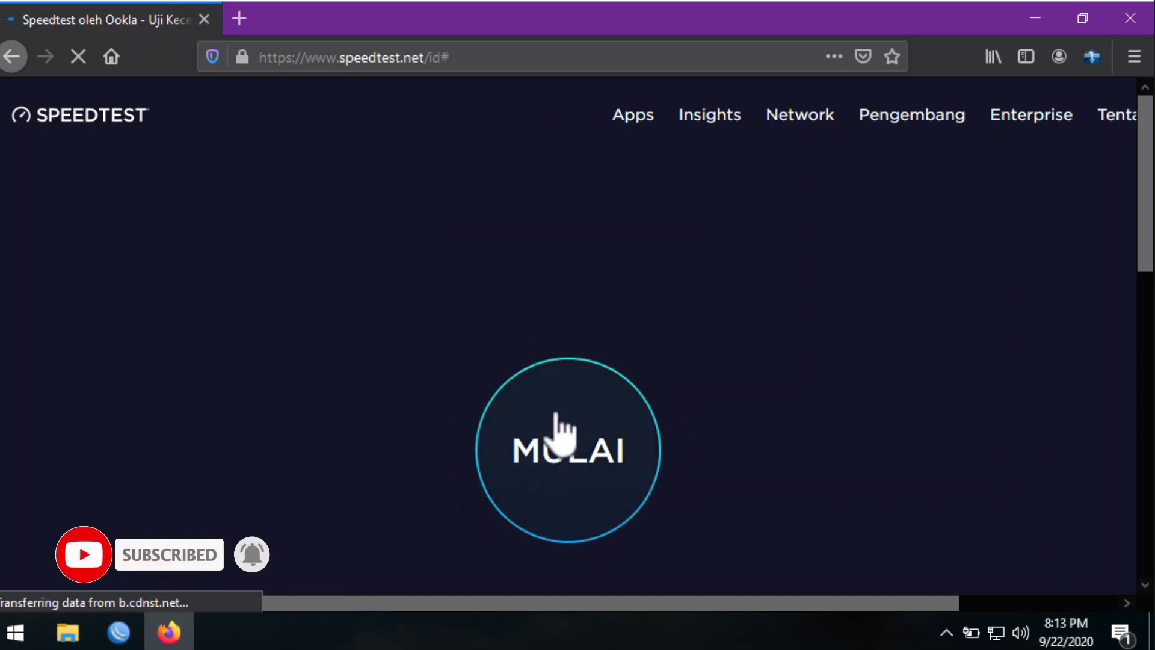
pyautogui.click(559, 423)
pyautogui.scroll(2, 568, 421)
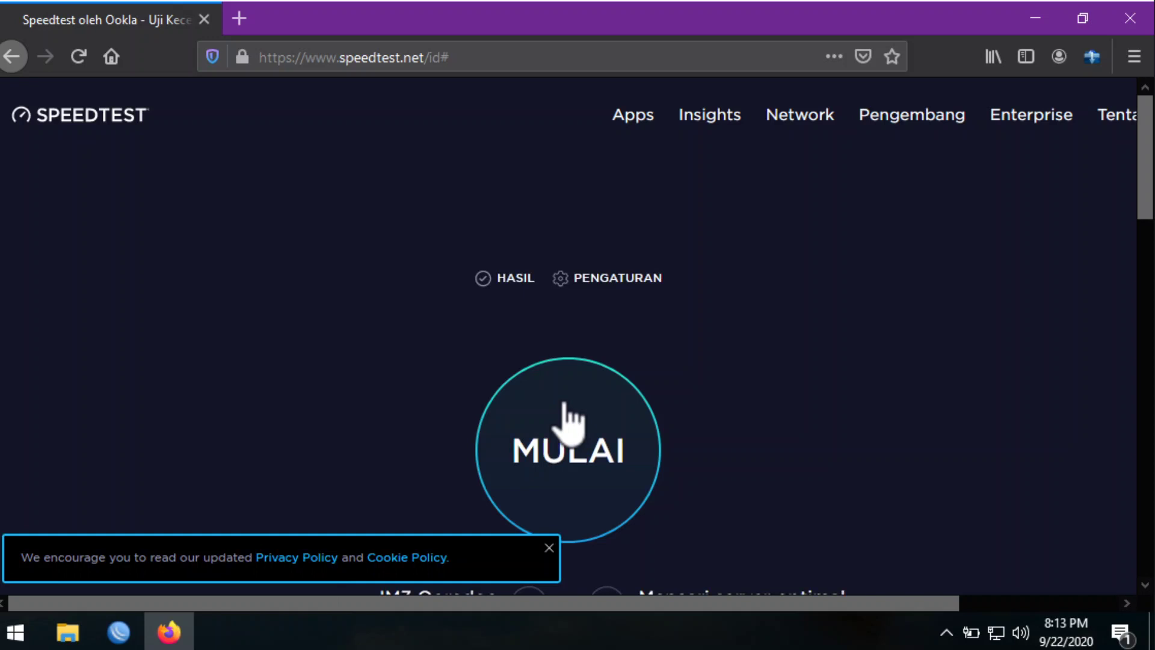
pyautogui.click(569, 421)
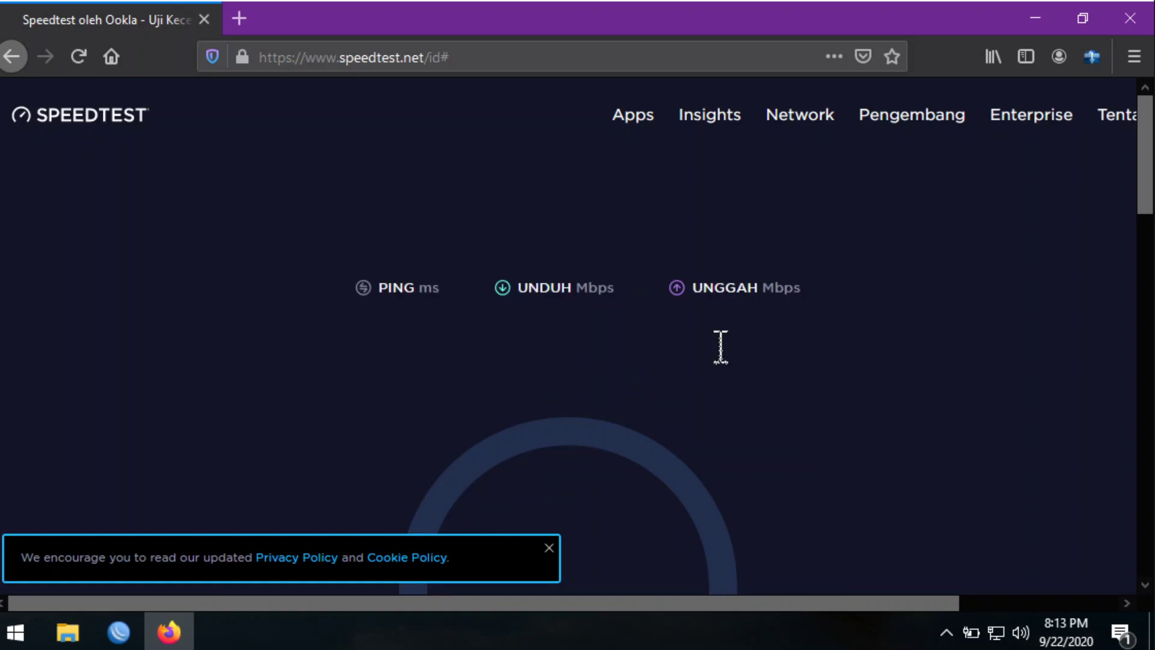
pyautogui.scroll(-3, 720, 346)
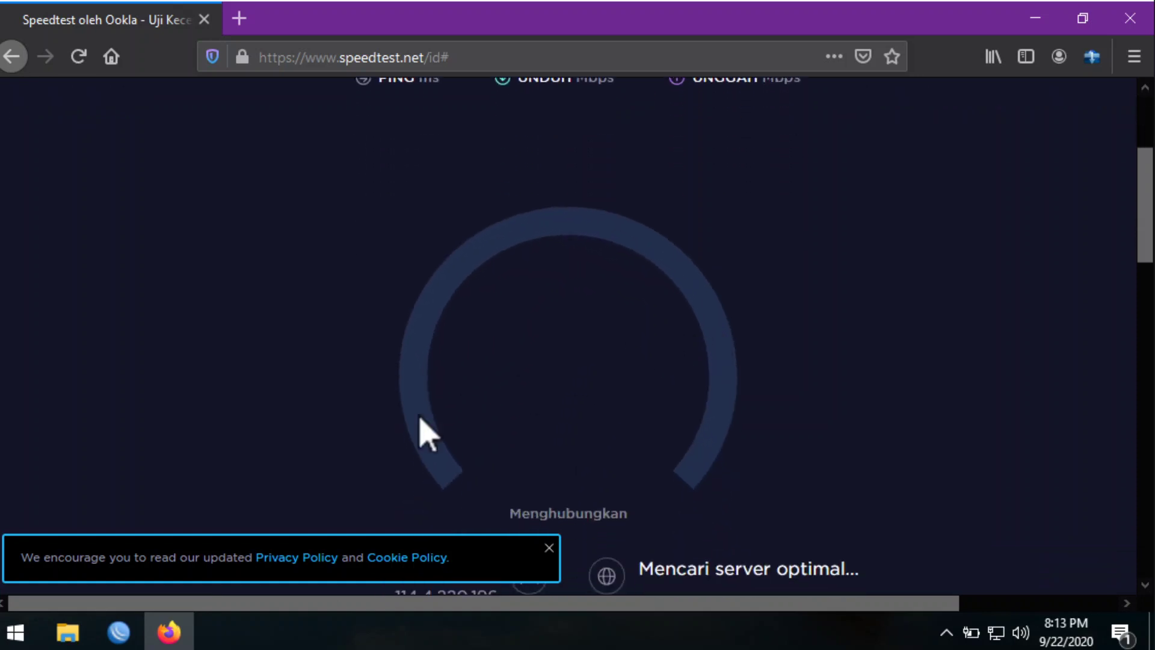
# Step: Switch to WinBox and check the jaringan_10 simple queue's status and its upload and download limits during the test
pyautogui.click(118, 632)
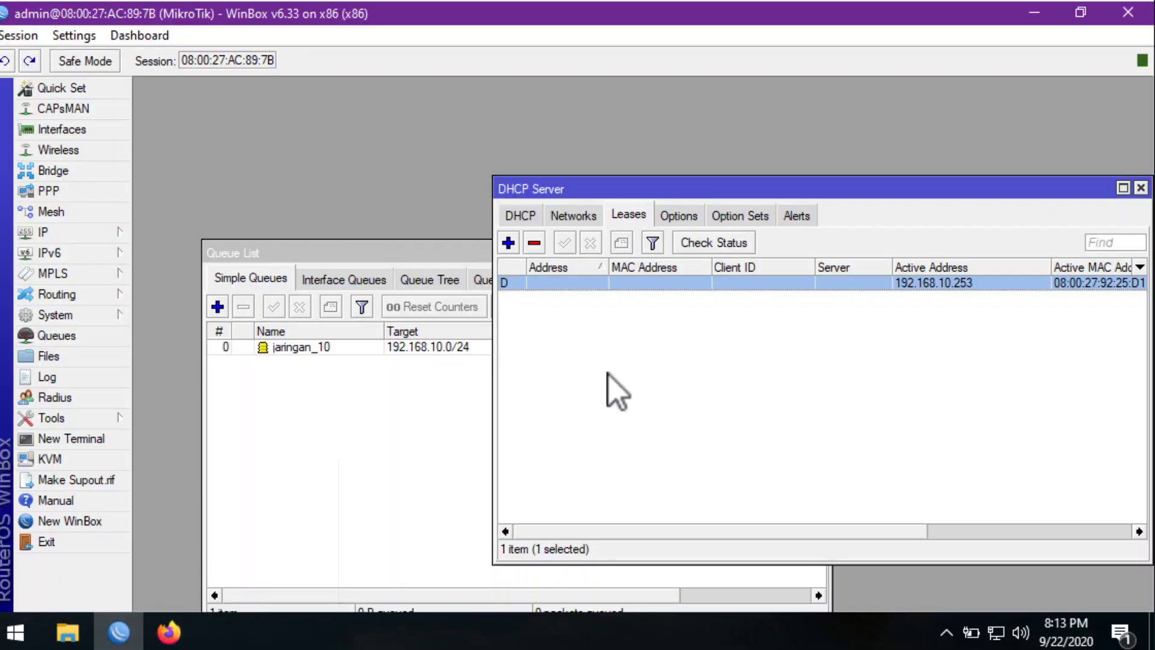
pyautogui.click(394, 352)
pyautogui.click(442, 347)
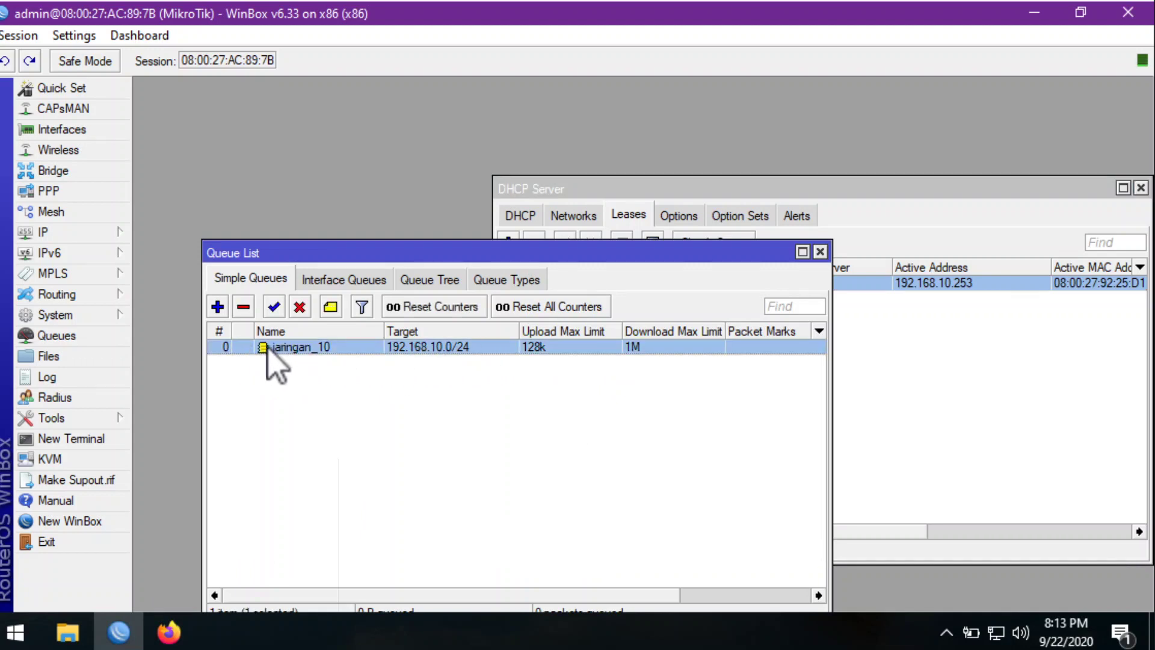
# Step: Return to the speed test in Firefox, dismiss the privacy policy notice and zoom the page out to 80%
pyautogui.click(169, 631)
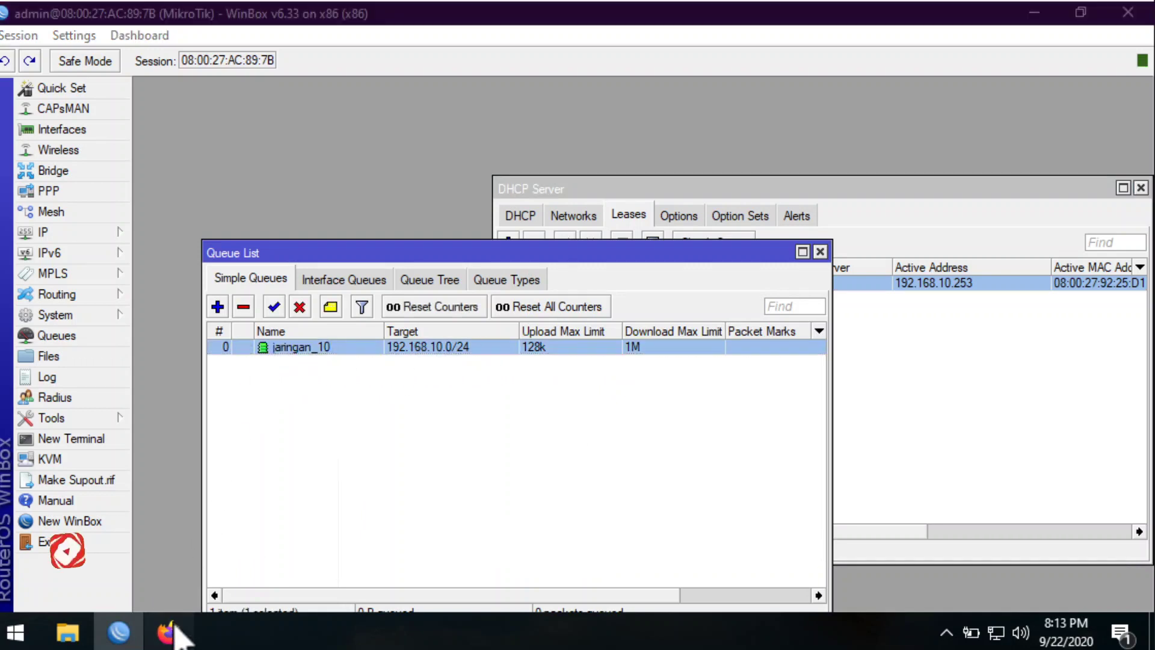
pyautogui.scroll(2, 572, 420)
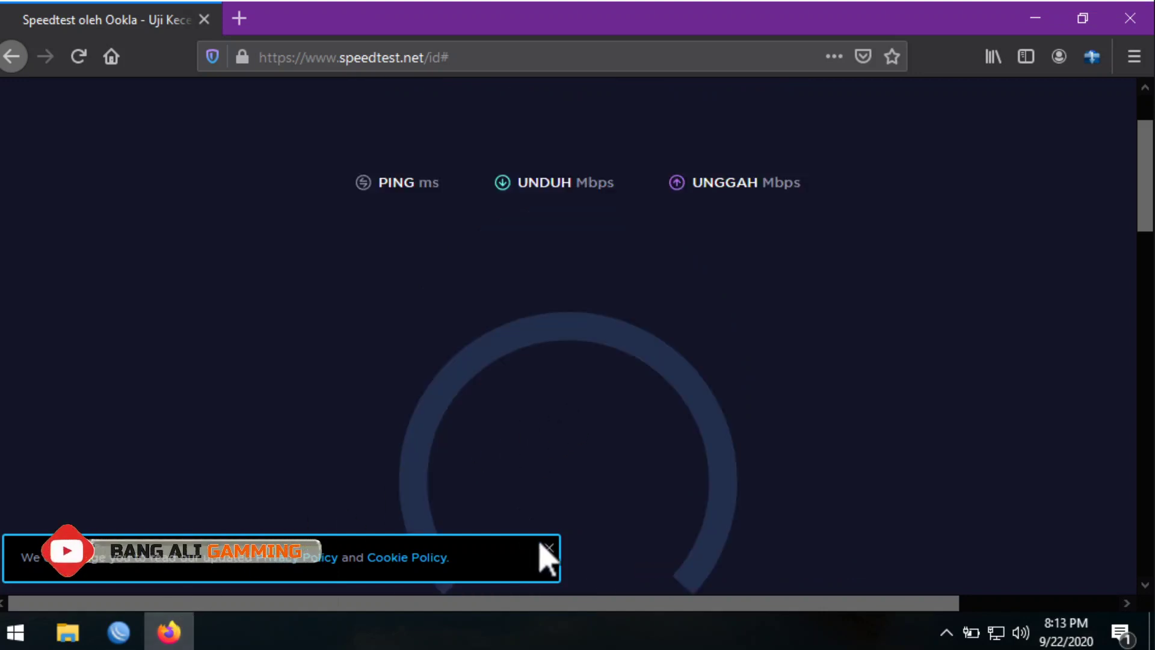
pyautogui.click(548, 547)
pyautogui.scroll(-2, 742, 434)
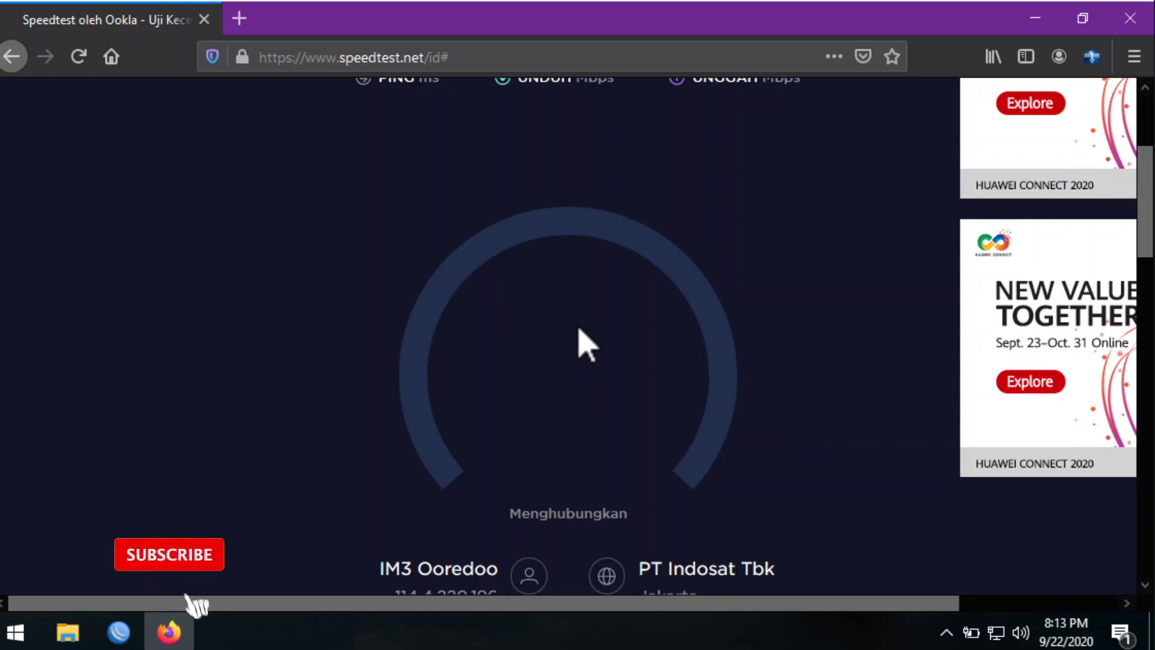
pyautogui.hotkey('ctrl', '-')
pyautogui.hotkey('ctrl', '-')
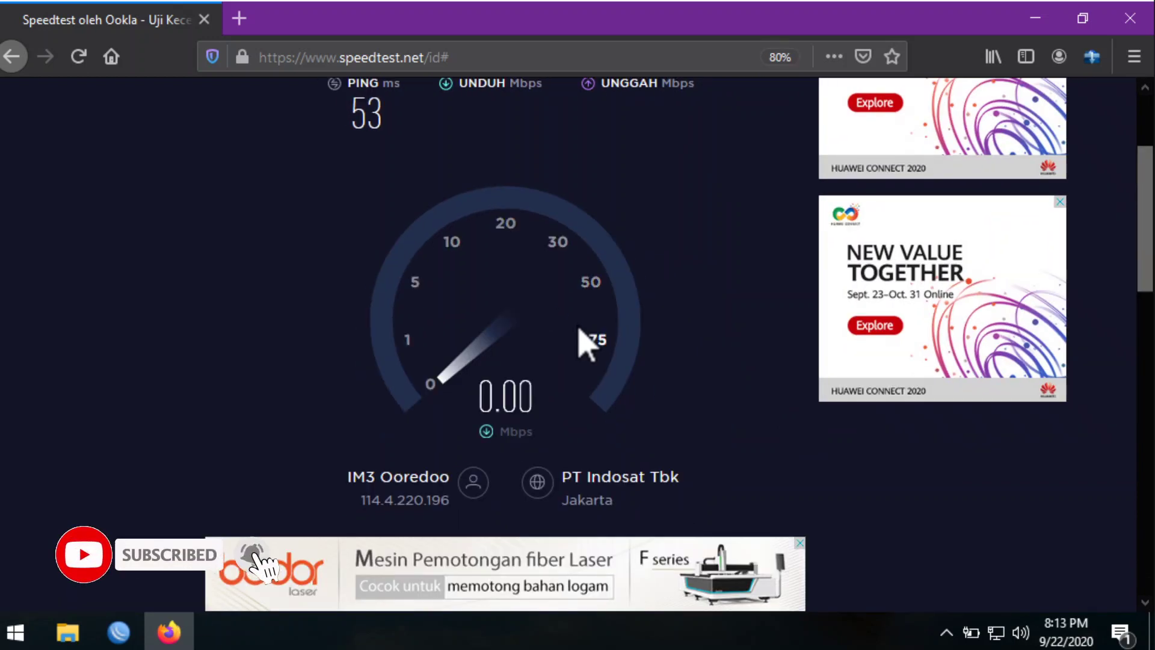
pyautogui.scroll(3, 588, 342)
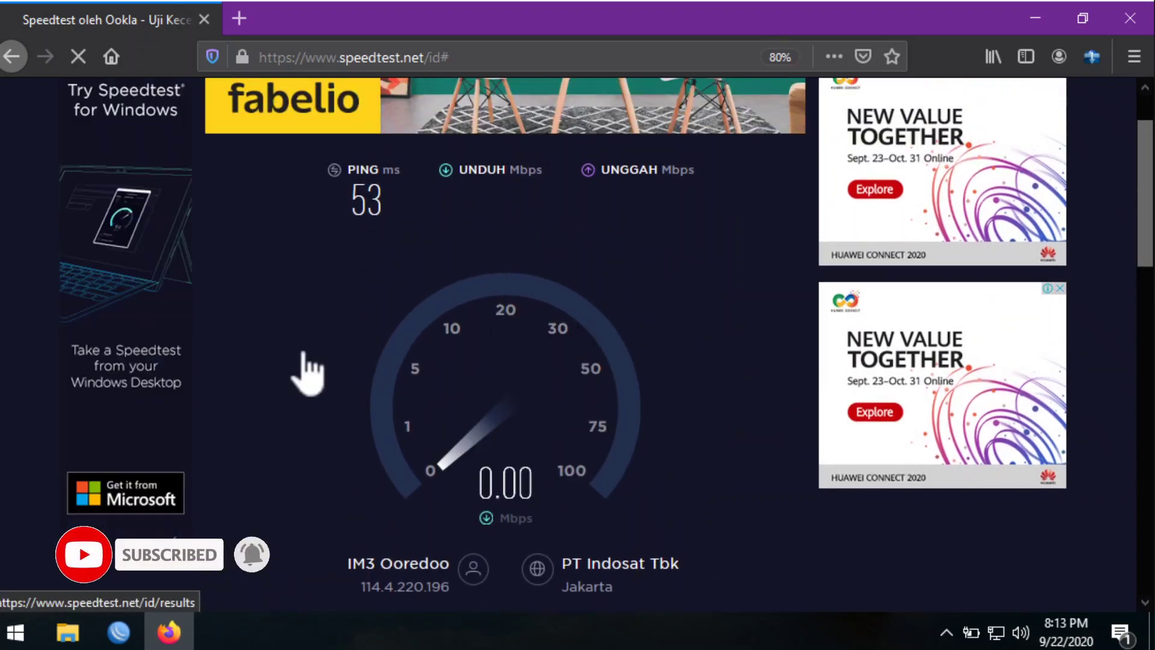
# Step: Switch to WinBox, restore its window to a smaller size, and arrange it and the queue list below the speed test's ping and download results
pyautogui.click(118, 631)
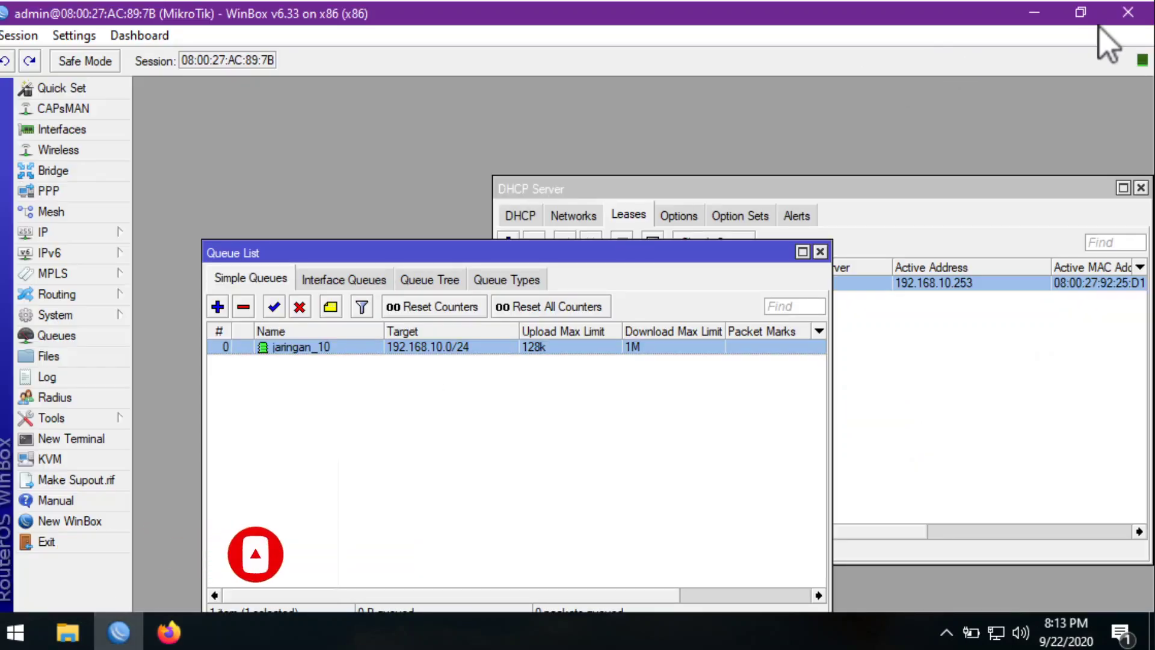
pyautogui.click(1082, 15)
pyautogui.moveTo(389, 15); pyautogui.dragTo(947, 33)
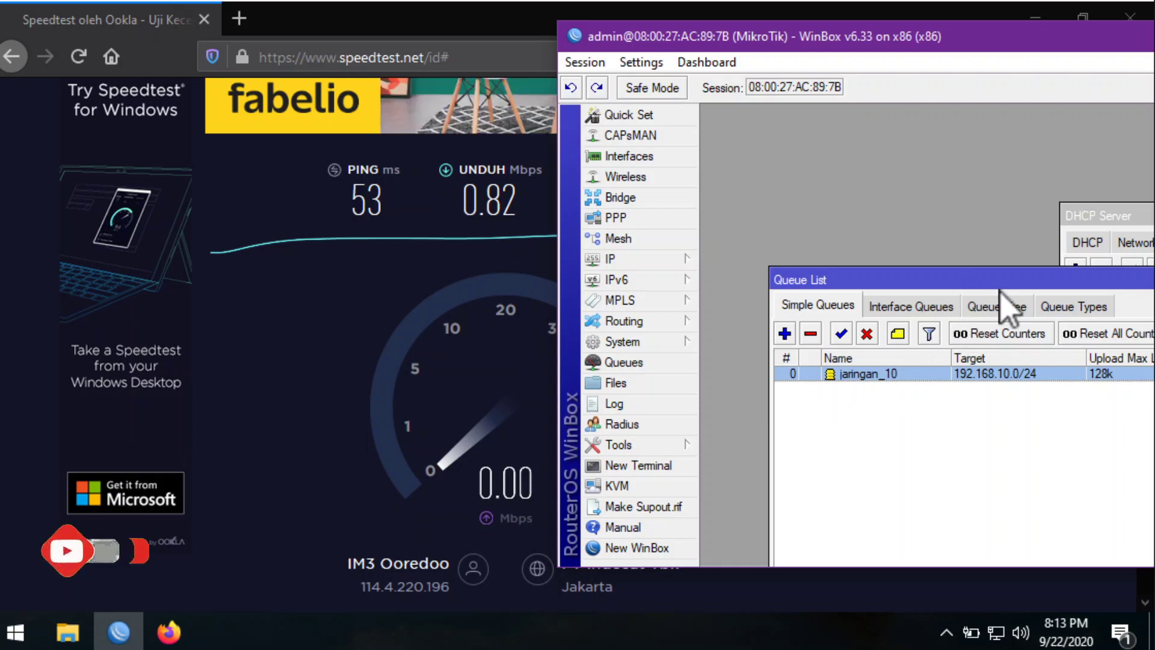
pyautogui.moveTo(1021, 280); pyautogui.dragTo(924, 260)
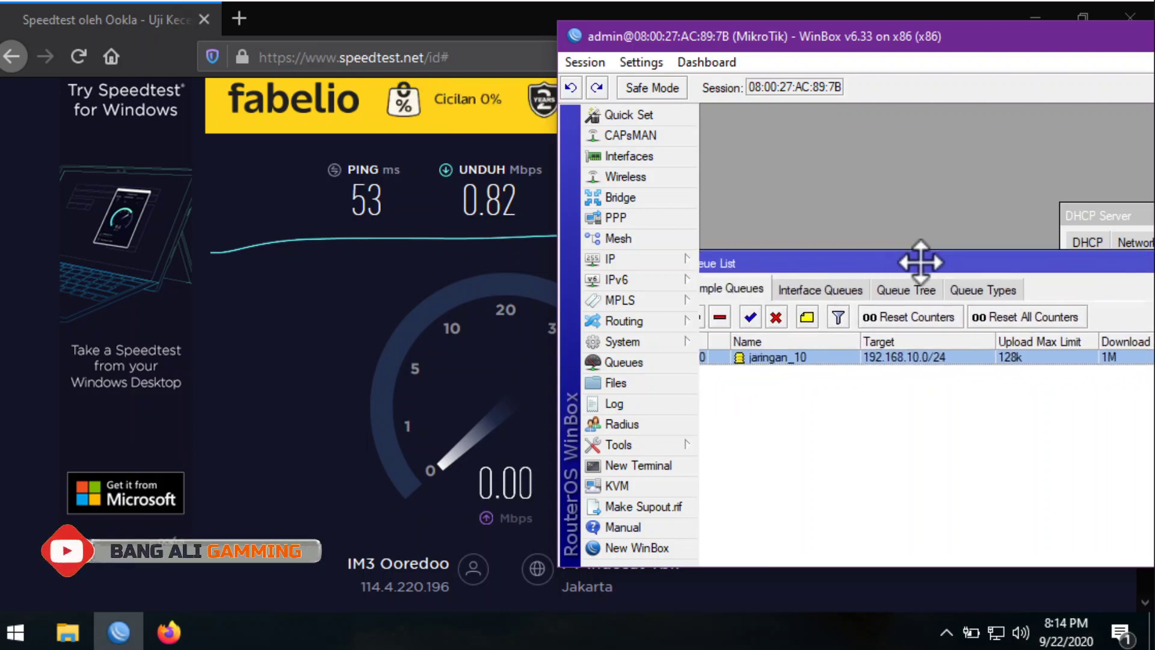
pyautogui.moveTo(753, 34); pyautogui.dragTo(446, 250)
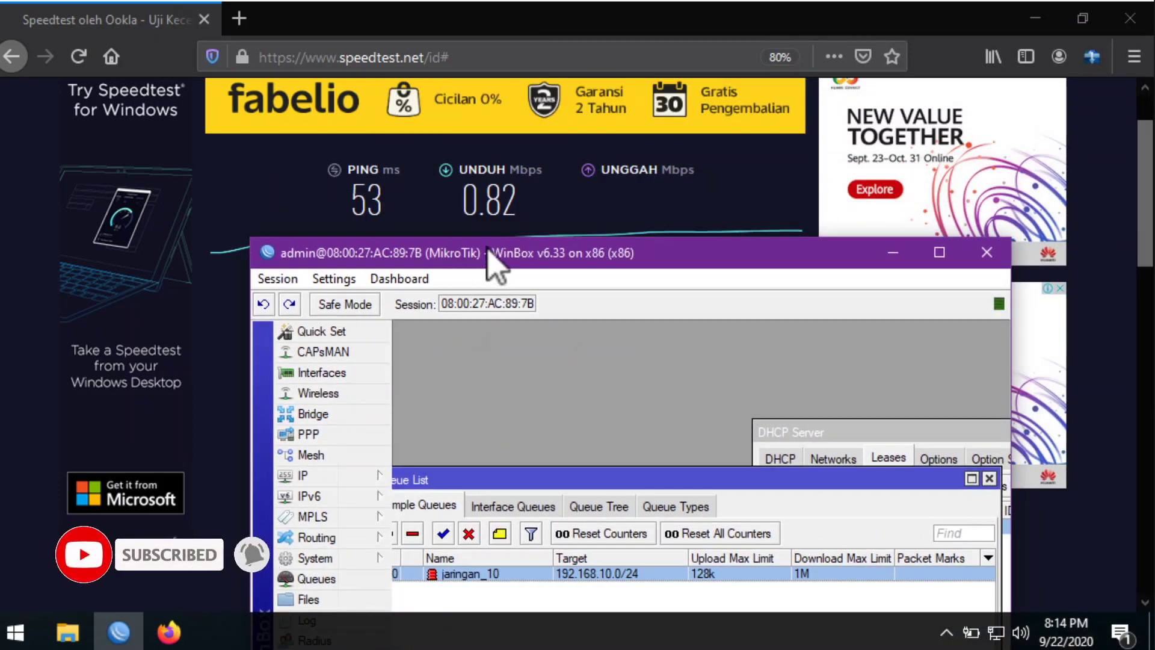